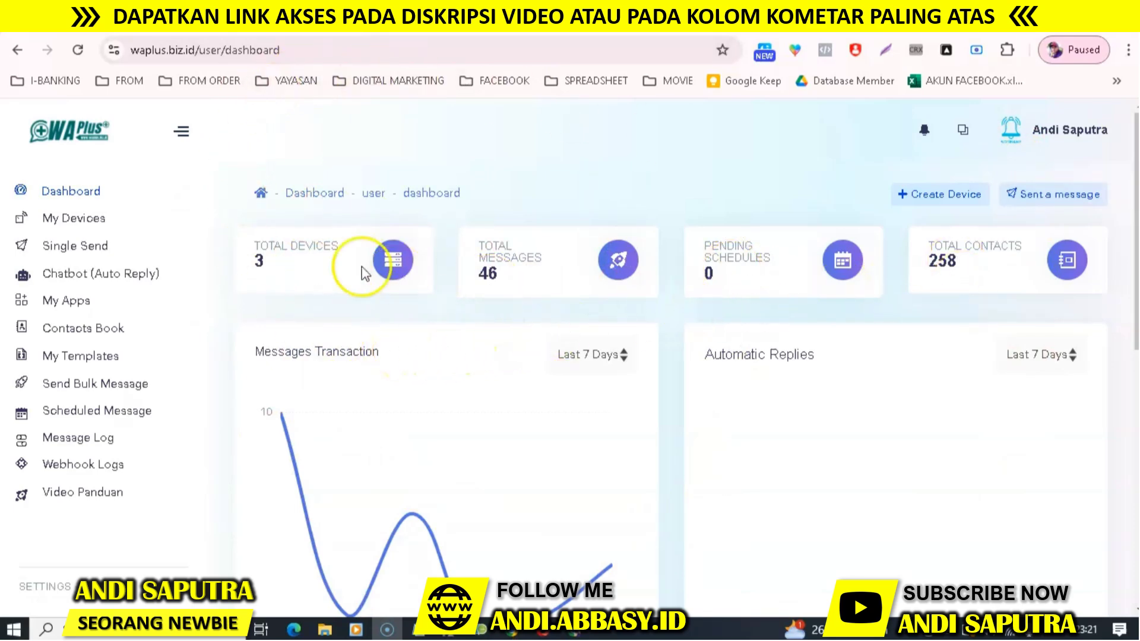
Step: Review the total device and message counts, then scroll through the message charts and back up
left_click_drag(247, 265, 340, 263)
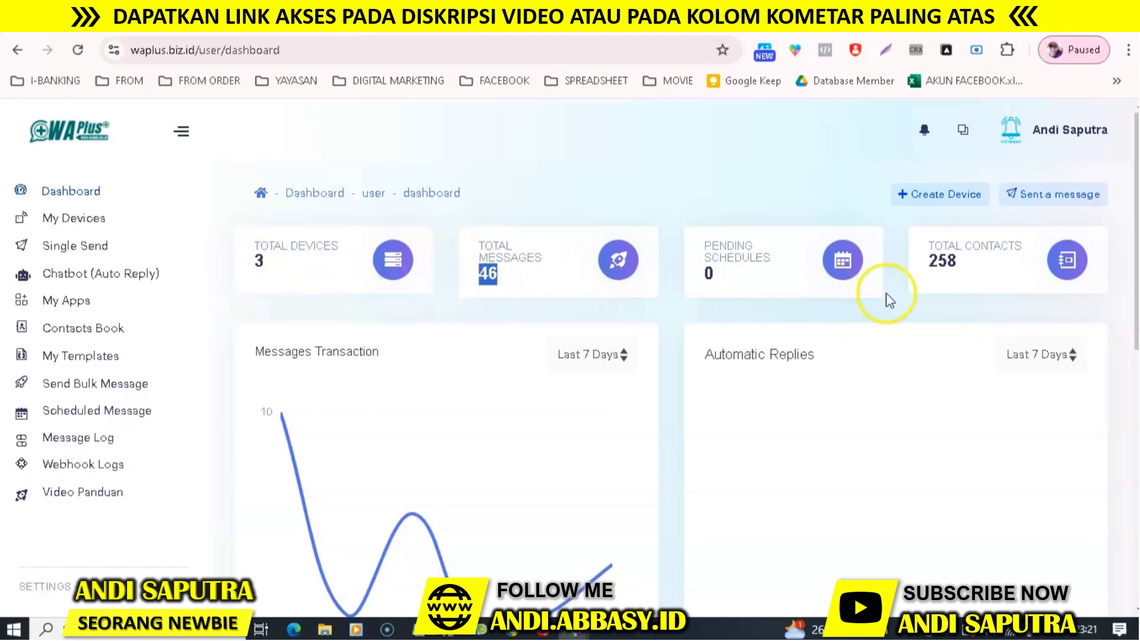
left_click(954, 268)
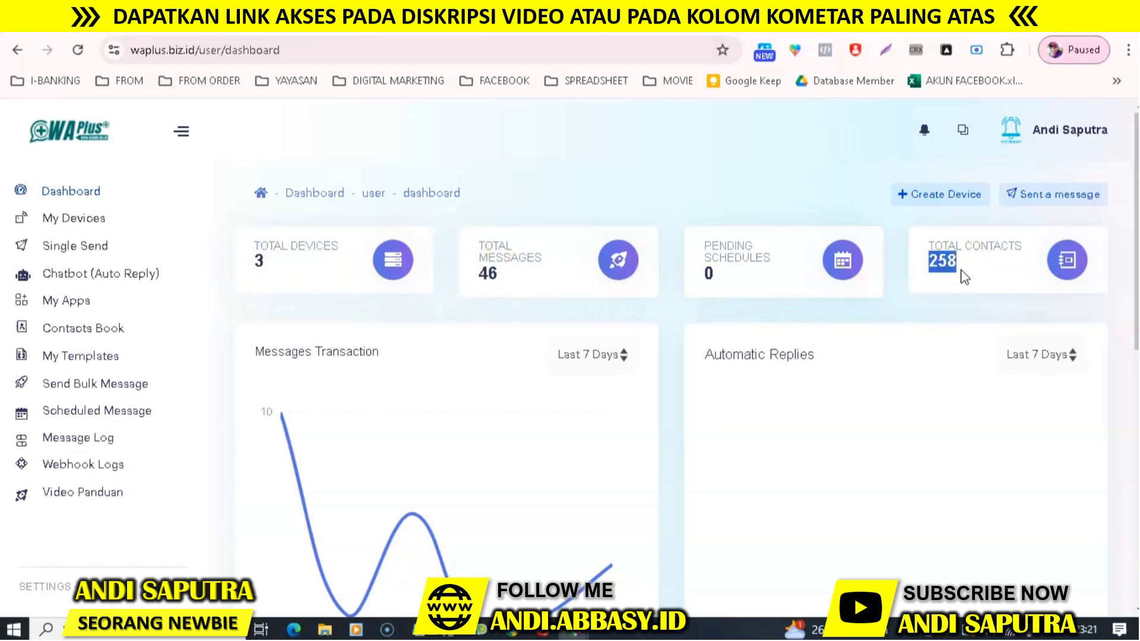
scroll(962, 272, "down", 2)
scroll(580, 336, "down", 2)
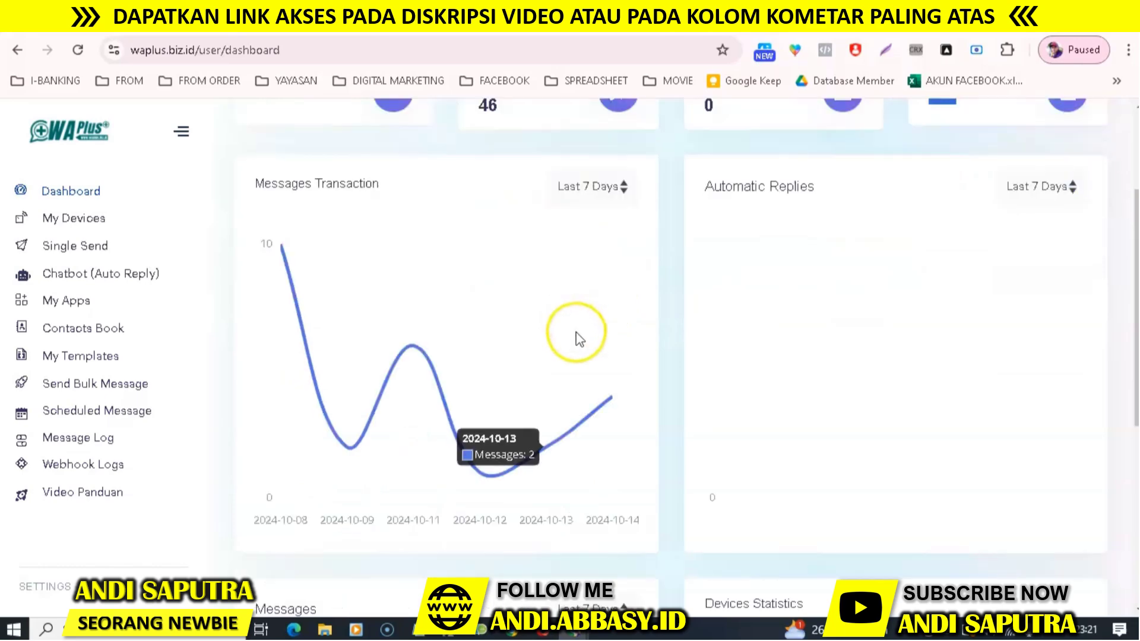
scroll(509, 191, "down", 4)
scroll(895, 382, "down", 5)
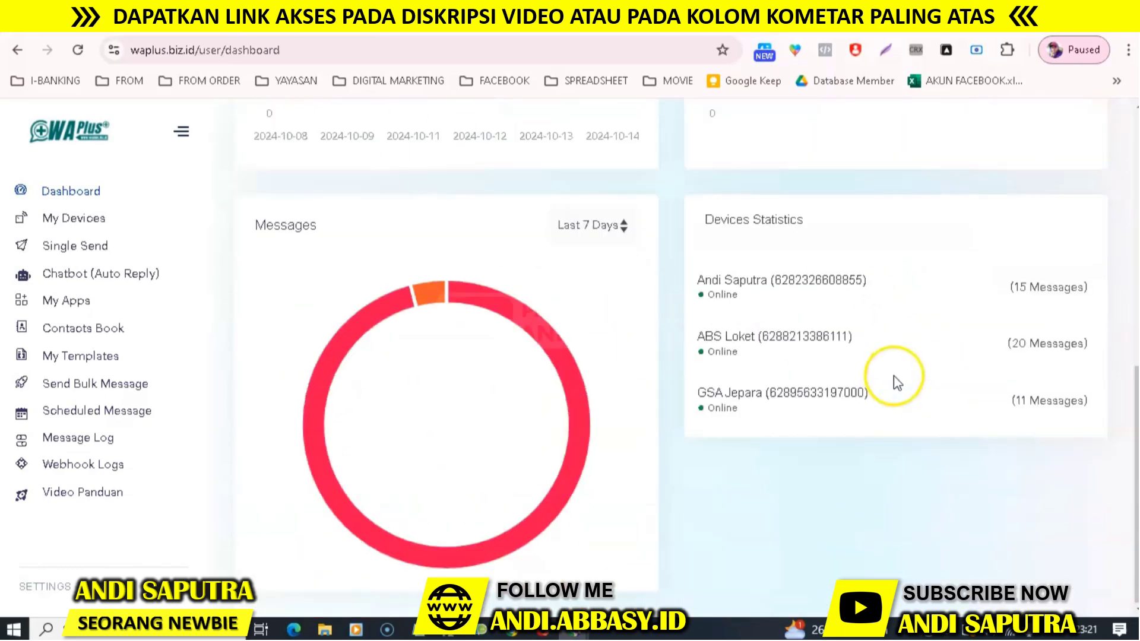
scroll(691, 394, "up", 10)
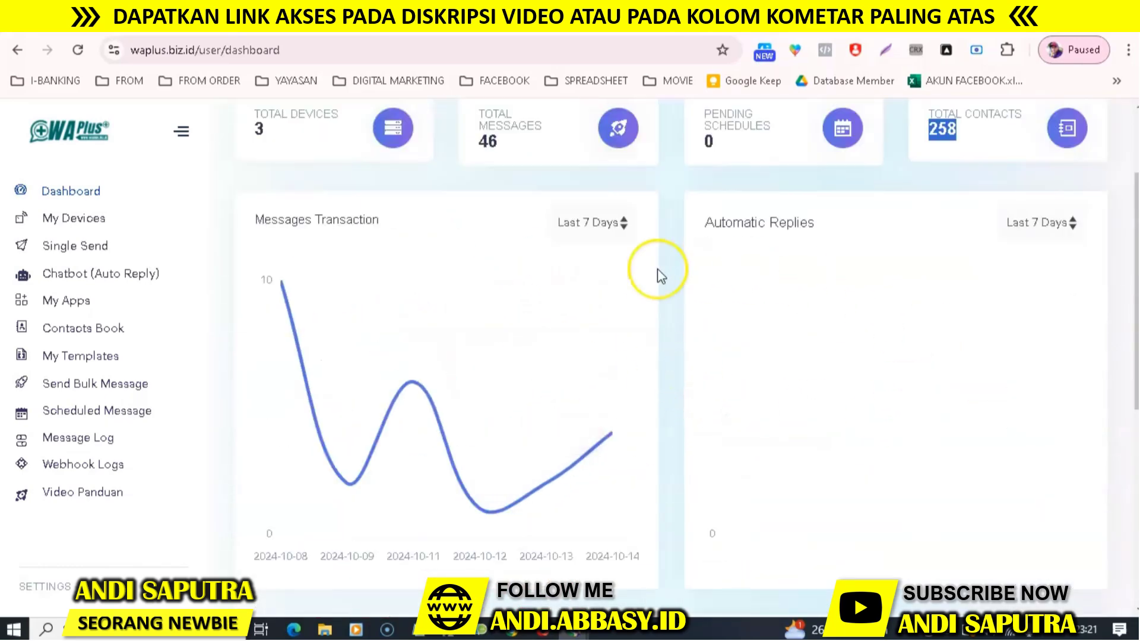
scroll(612, 363, "up", 2)
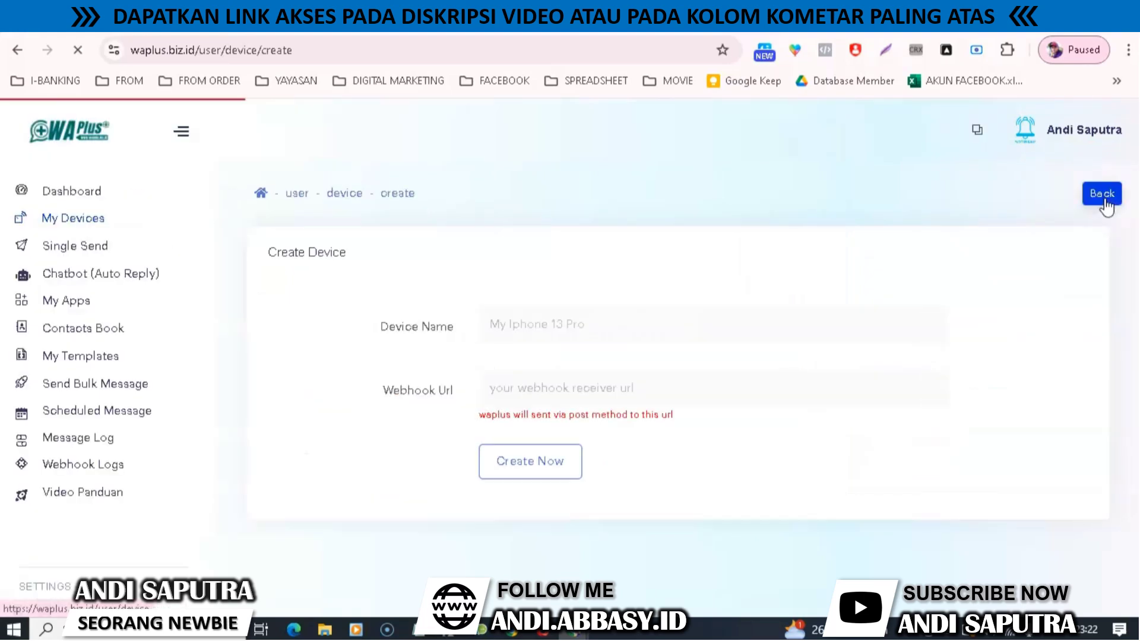
Step: Create a device named 'Admin 3' with the Webhook Url left empty
left_click(635, 313)
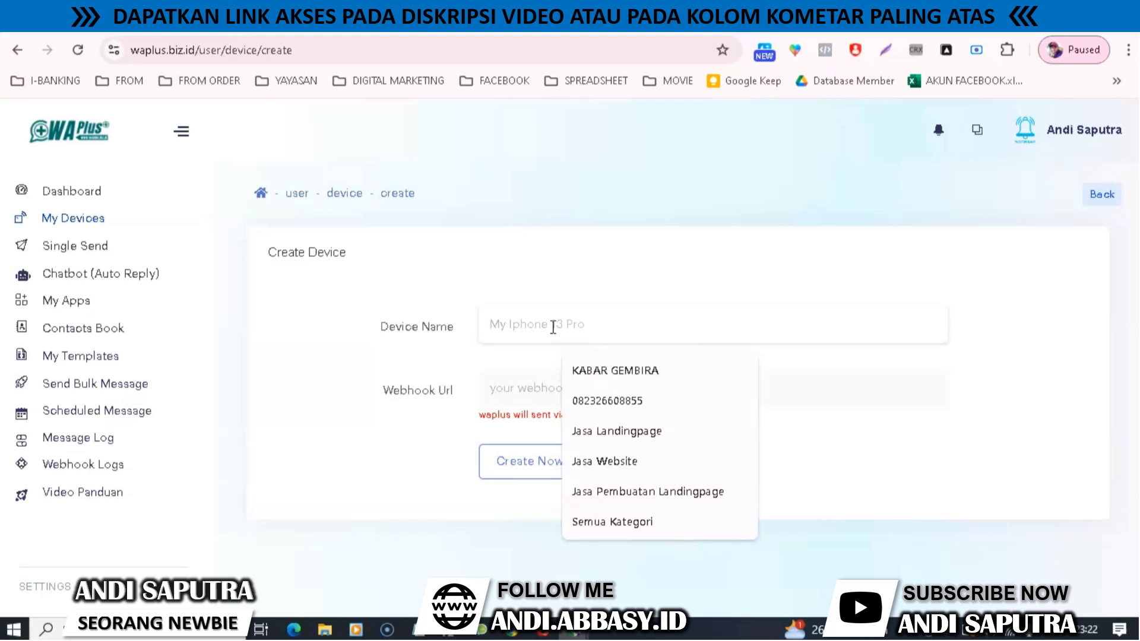
type("a")
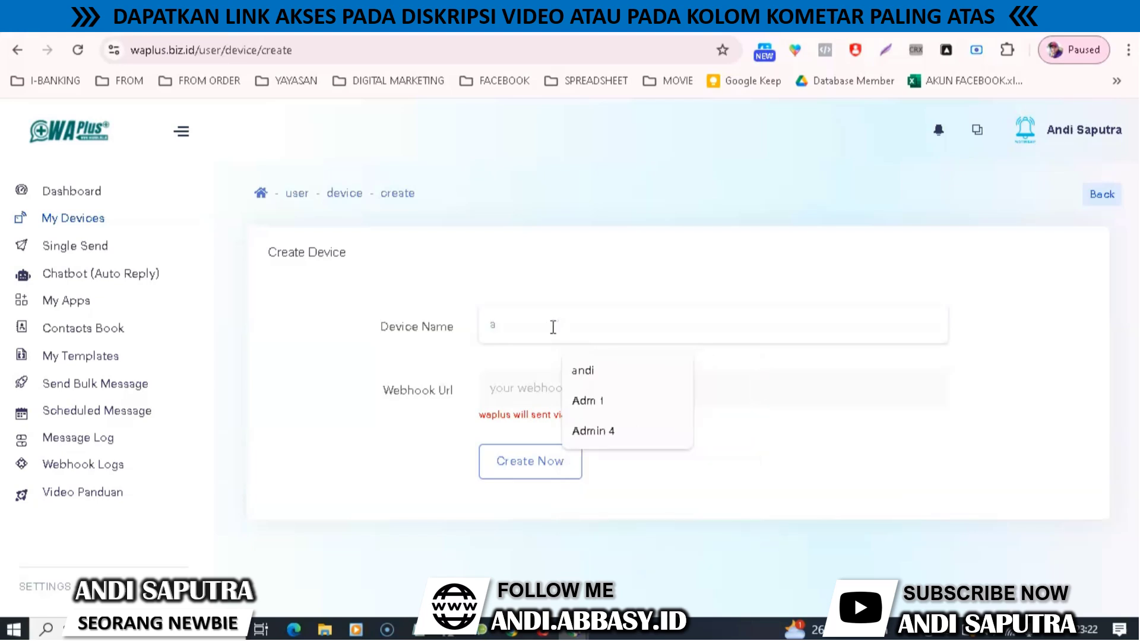
key("BackSpace")
type("Admi")
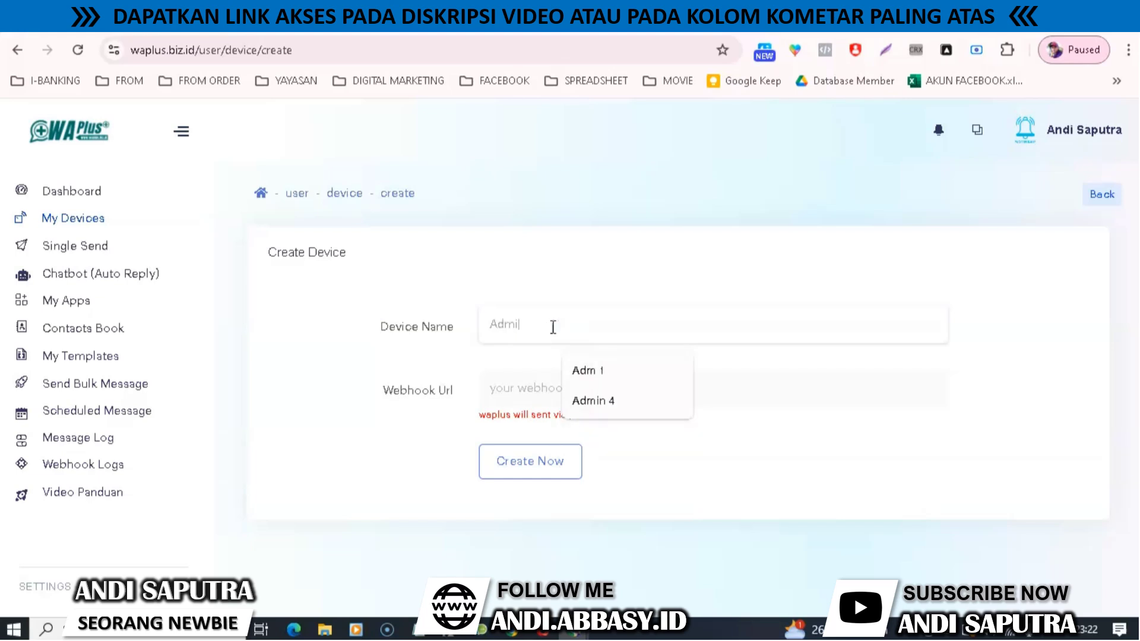
type("n 3")
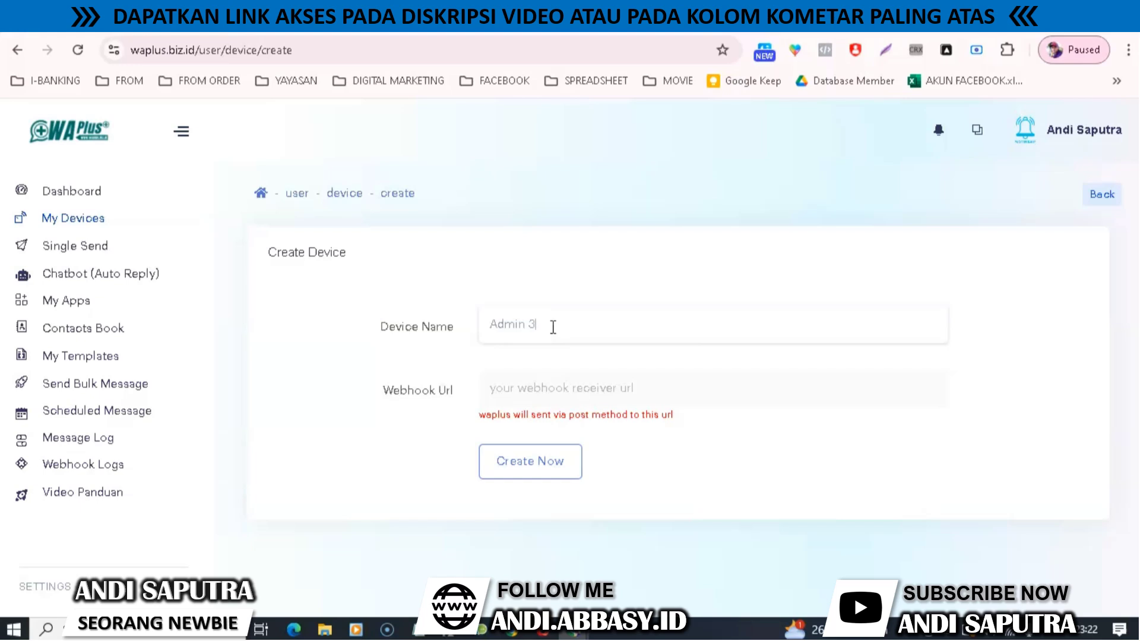
left_click(384, 389)
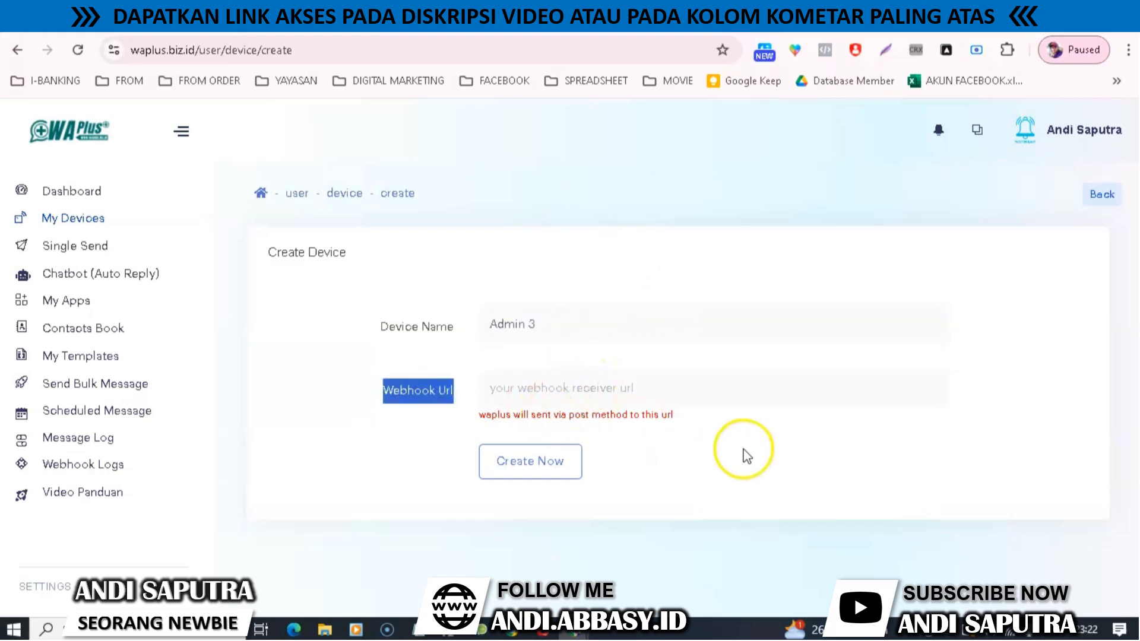
mouse_move(701, 428)
left_mouse_down()
mouse_move(518, 402)
mouse_move(473, 414)
left_mouse_up()
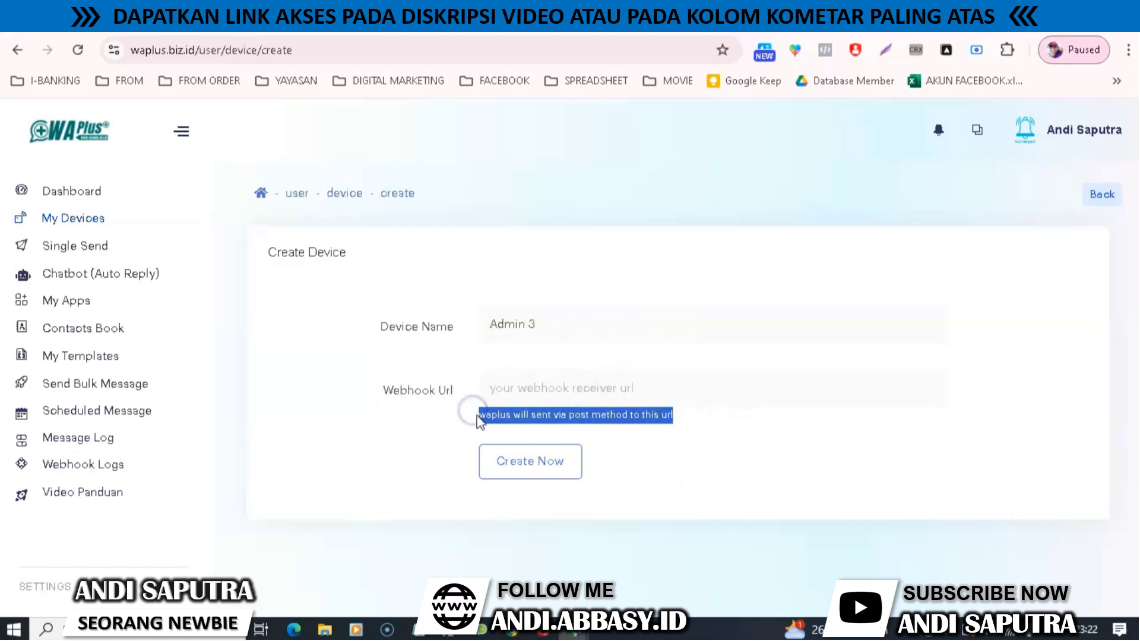
left_click(481, 392)
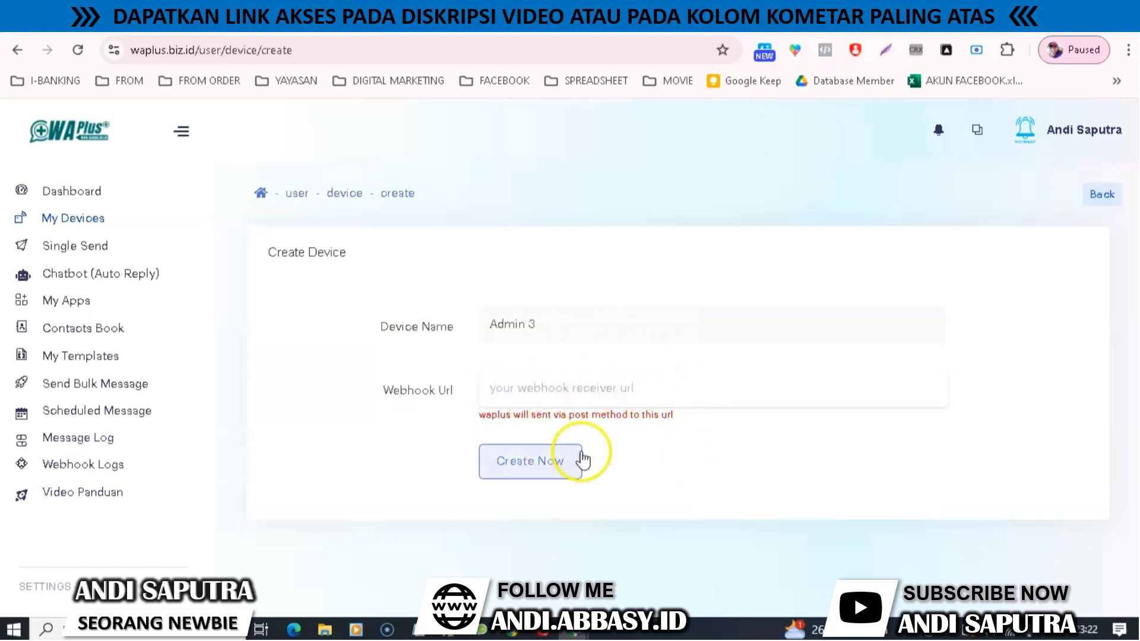
left_click(535, 474)
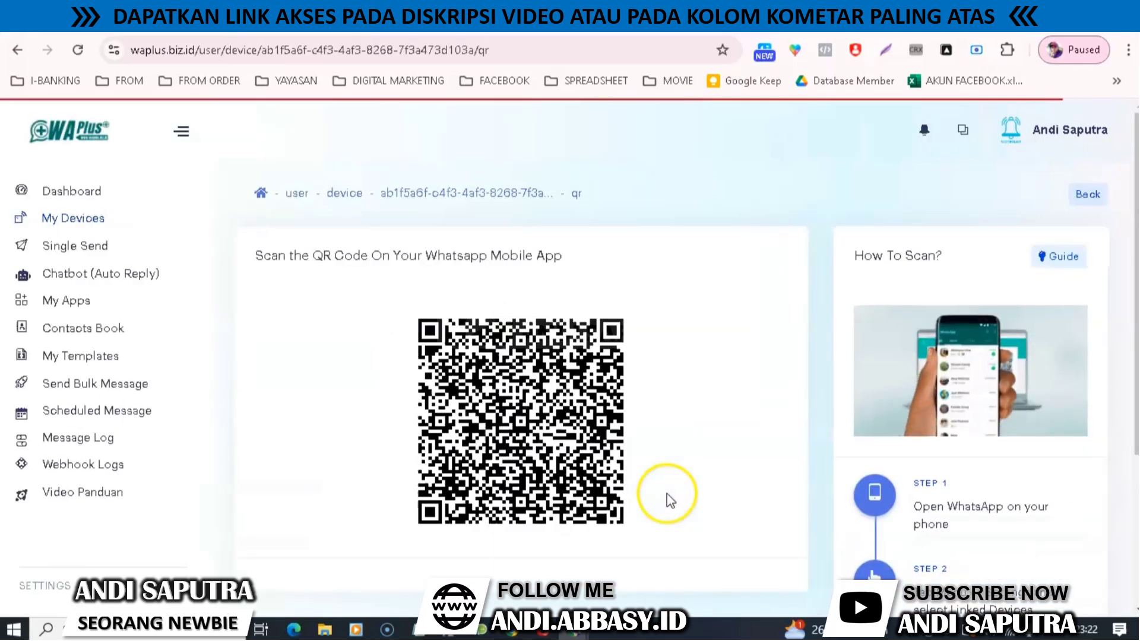
Step: Scroll through the QR scan page and How To Scan steps until the login time expires
scroll(693, 295, "down", 1)
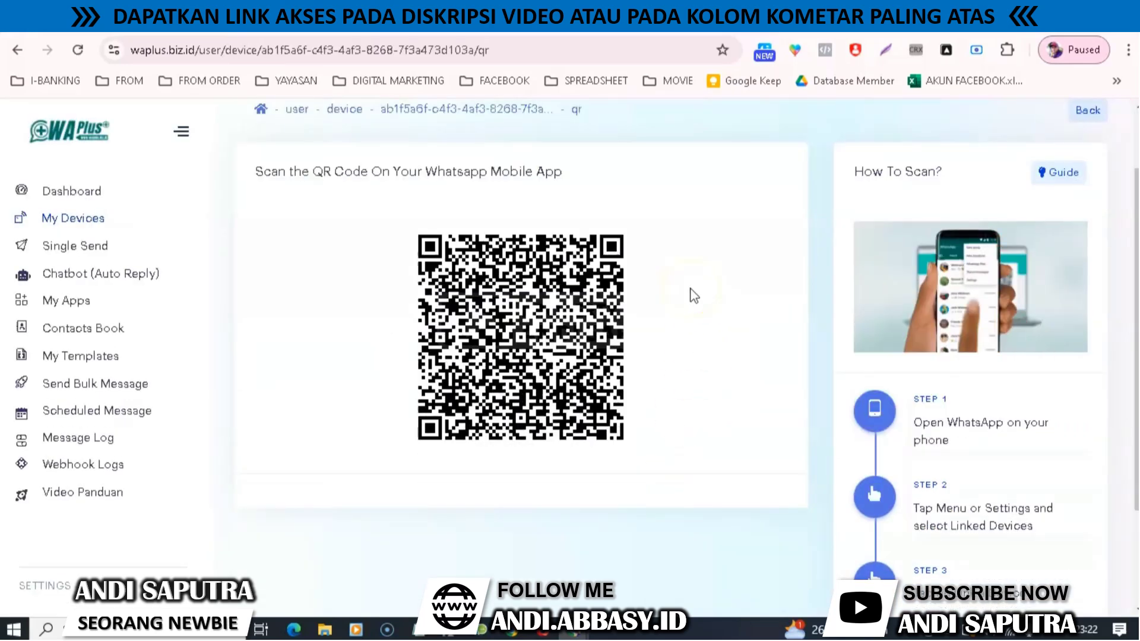
scroll(694, 359, "up", 1)
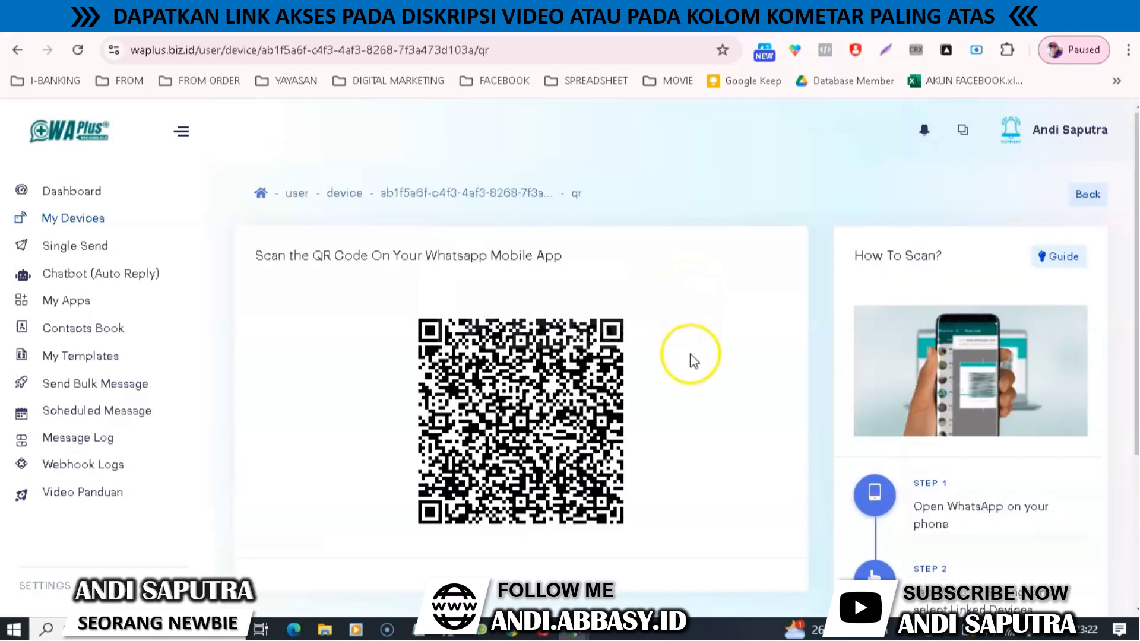
scroll(516, 333, "down", 1)
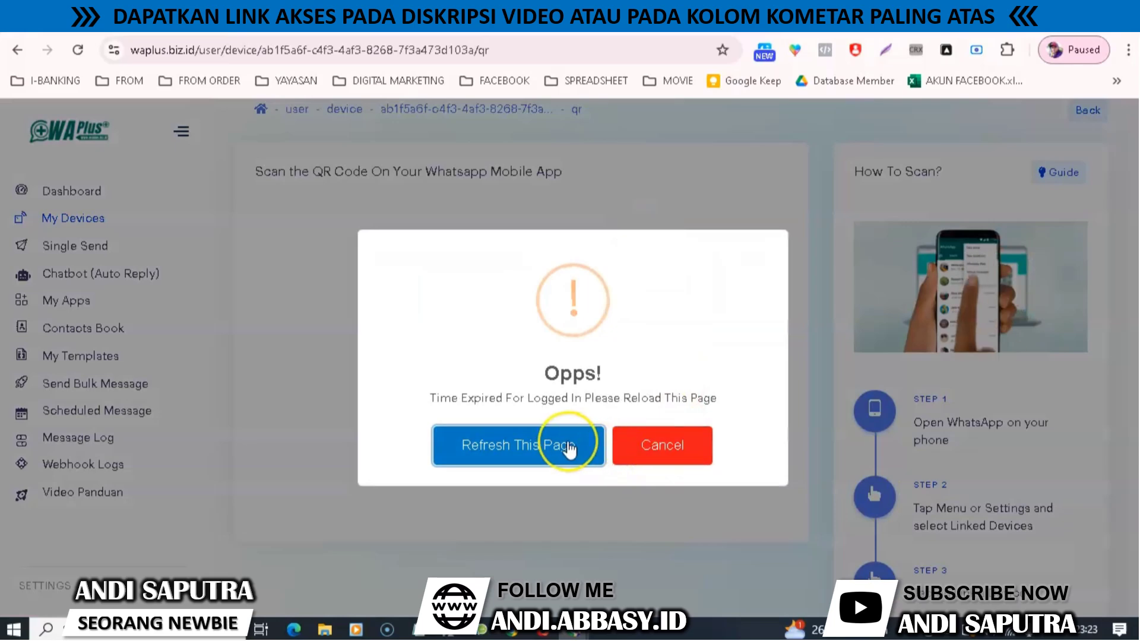
Step: Refresh the expired QR page, go to My Devices, and open then close a device's actions menu
left_click(569, 449)
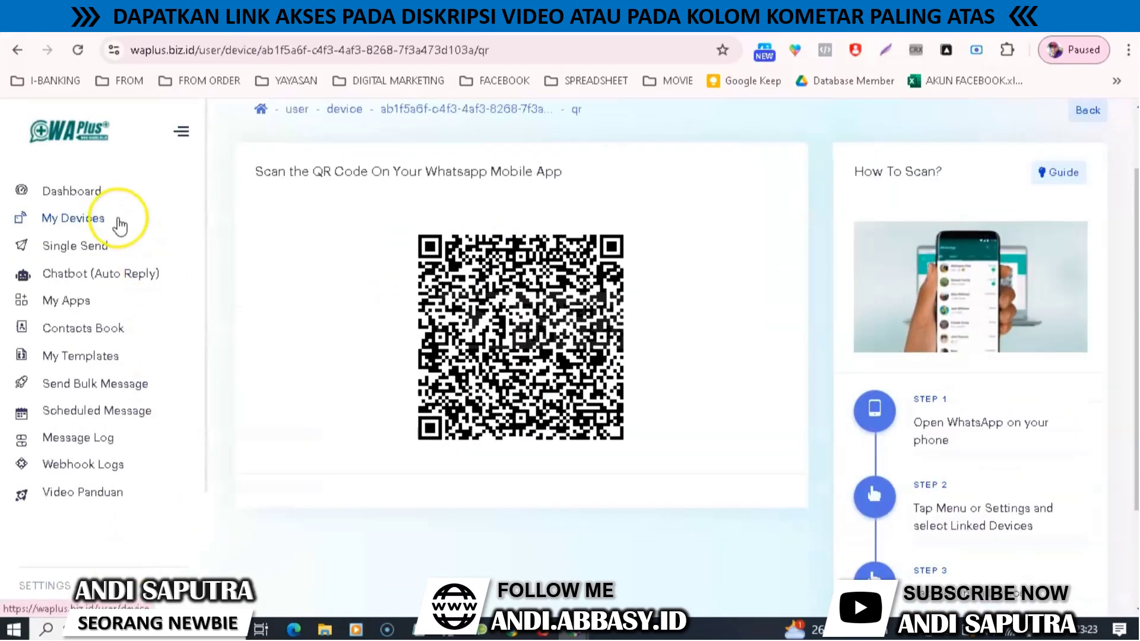
left_click(90, 218)
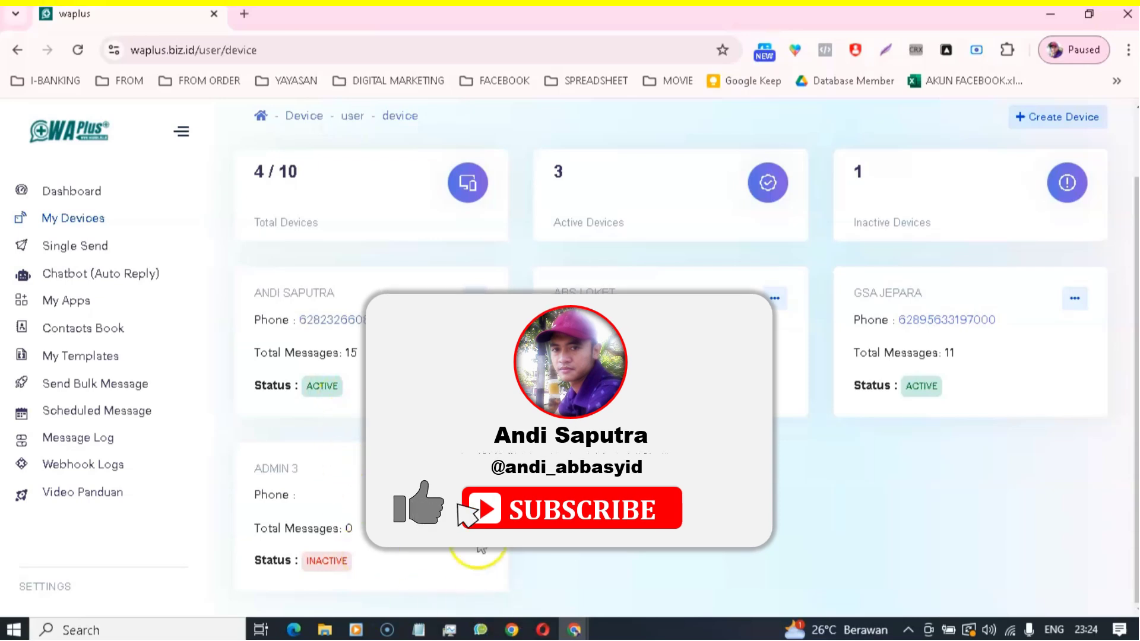
left_click(475, 292)
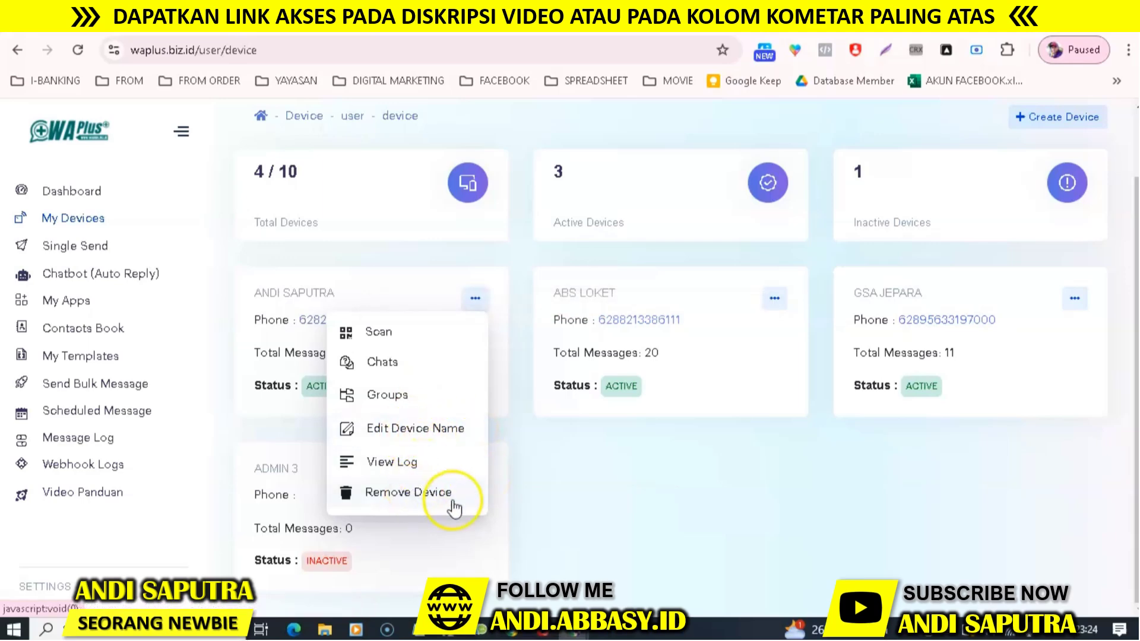
left_click(707, 478)
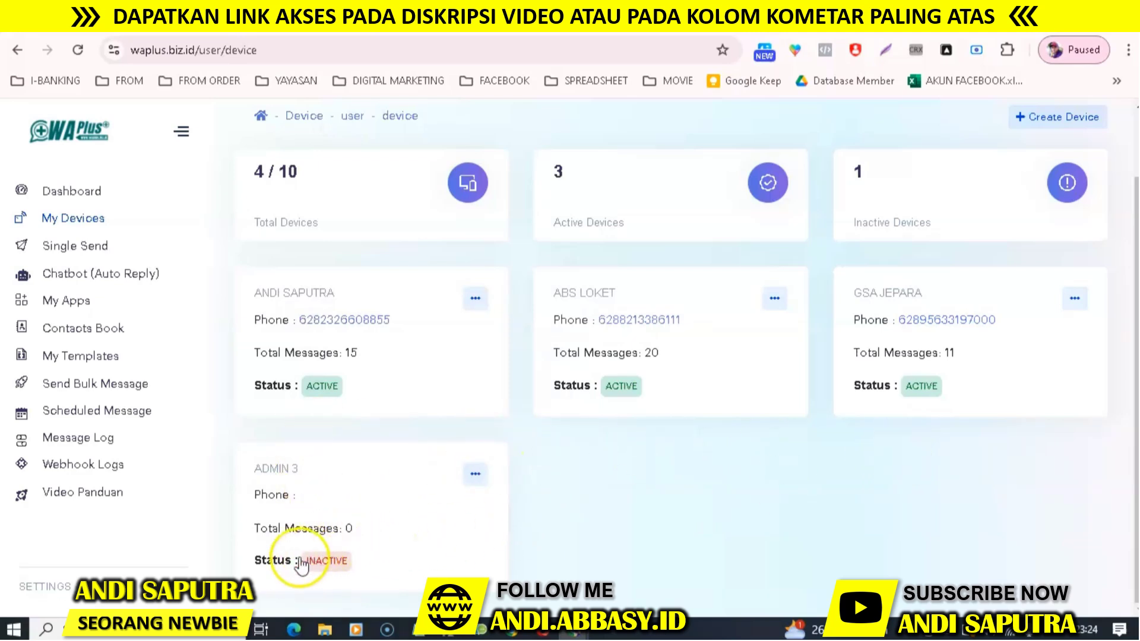
left_click_drag(310, 560, 406, 564)
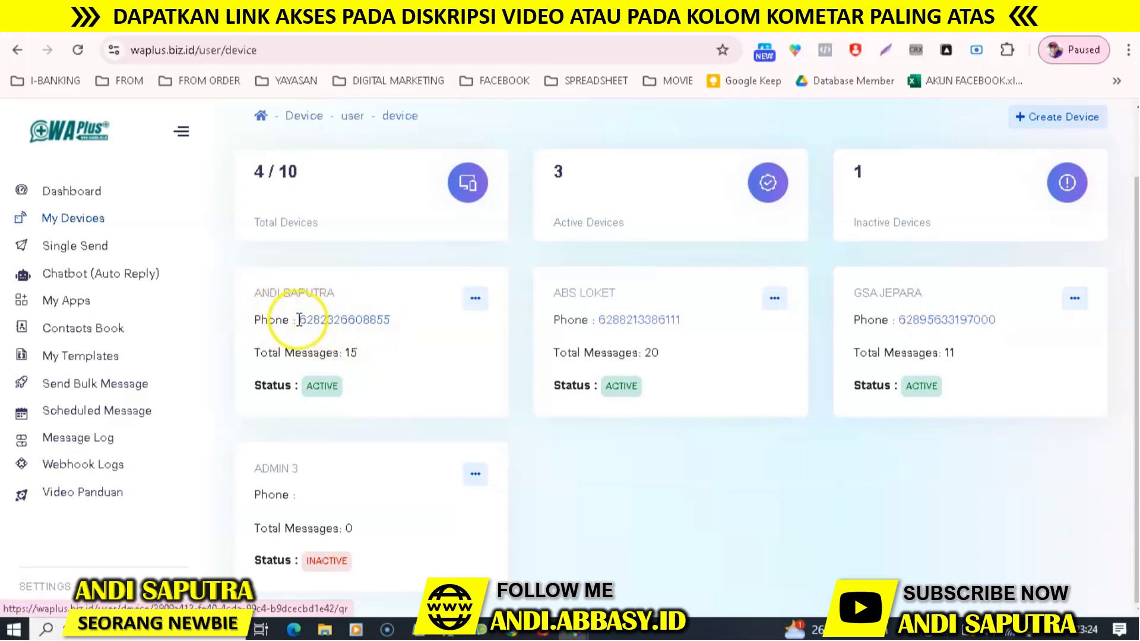
Step: Open the new device's connection page and confirm it shows 'Device Connected'
left_click(355, 325)
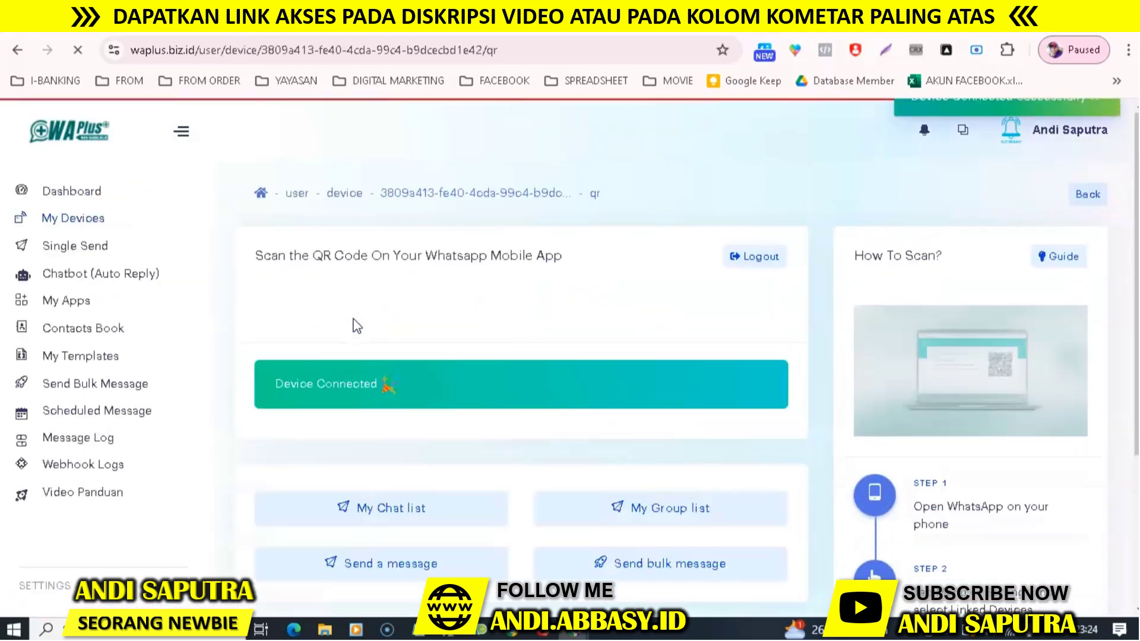
scroll(712, 295, "down", 1)
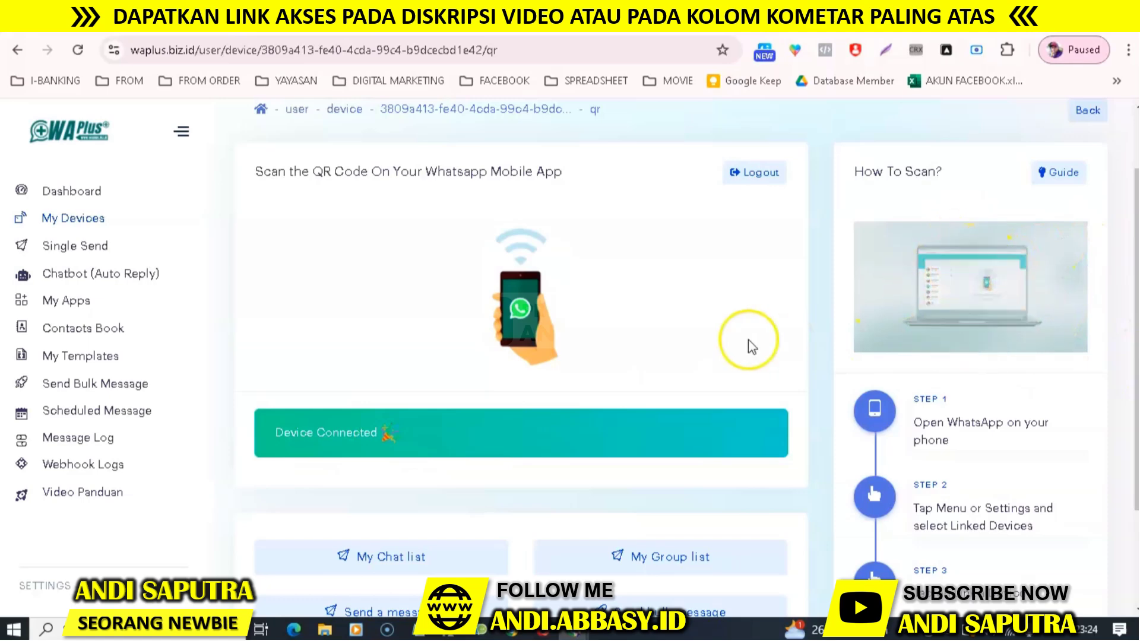
scroll(665, 345, "down", 2)
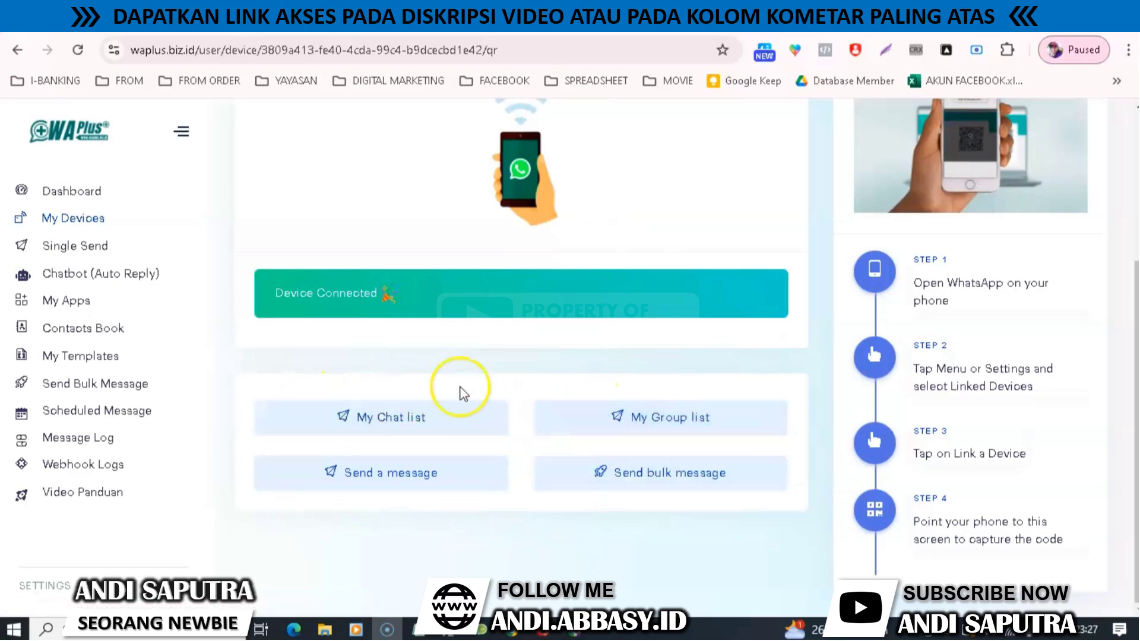
scroll(412, 321, "up", 3)
scroll(395, 363, "down", 1)
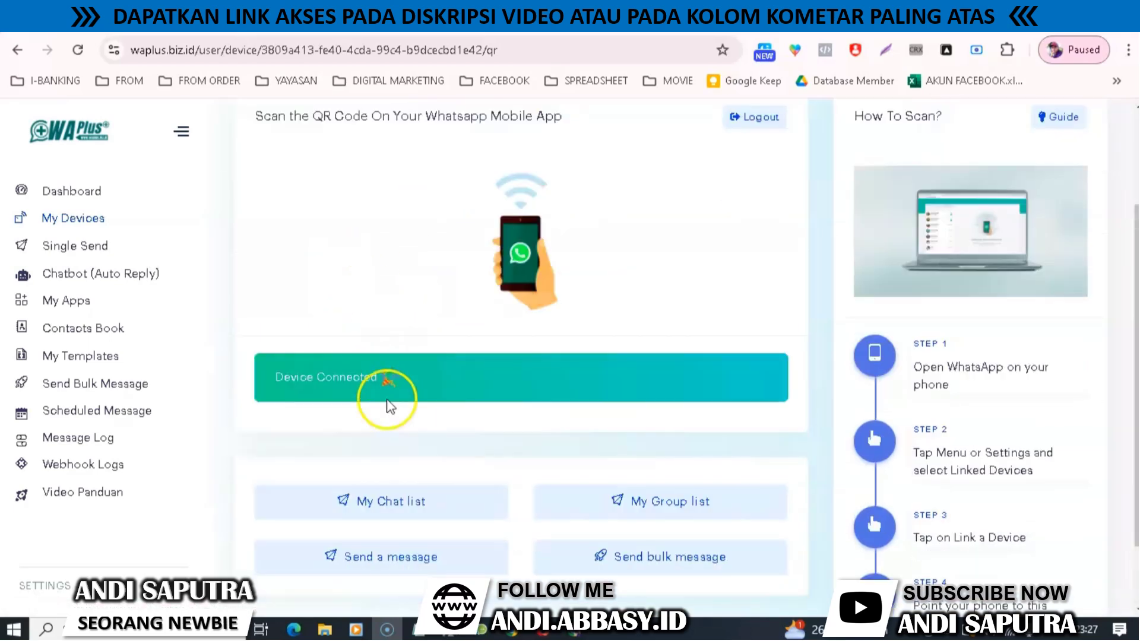
left_click(448, 518)
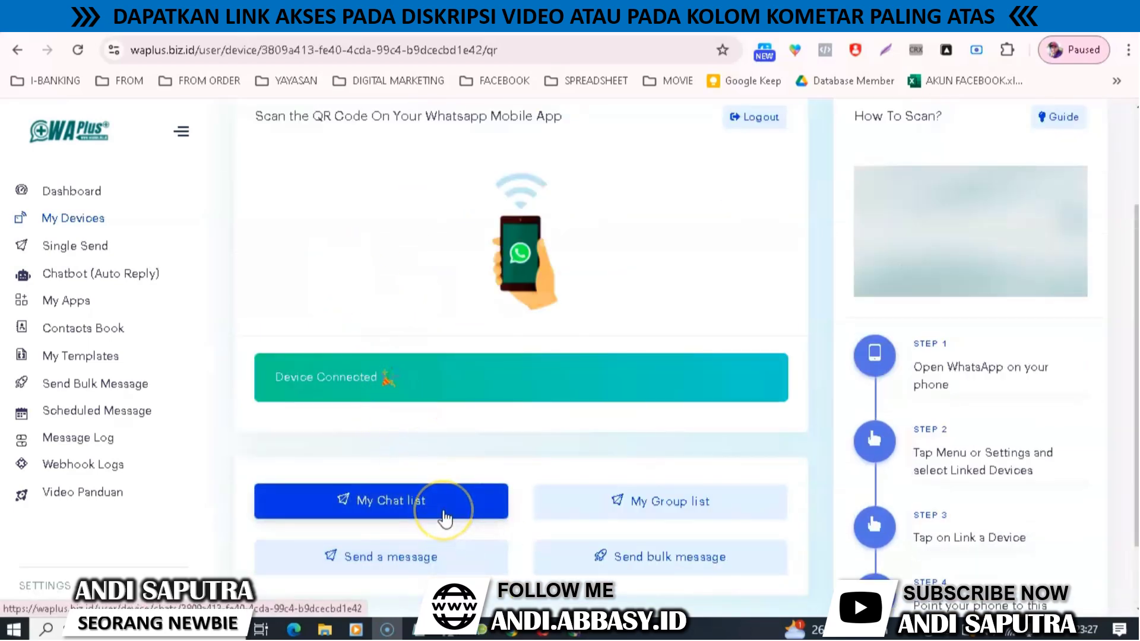
Step: Load the device's chat list and select the second chat
left_click(446, 517)
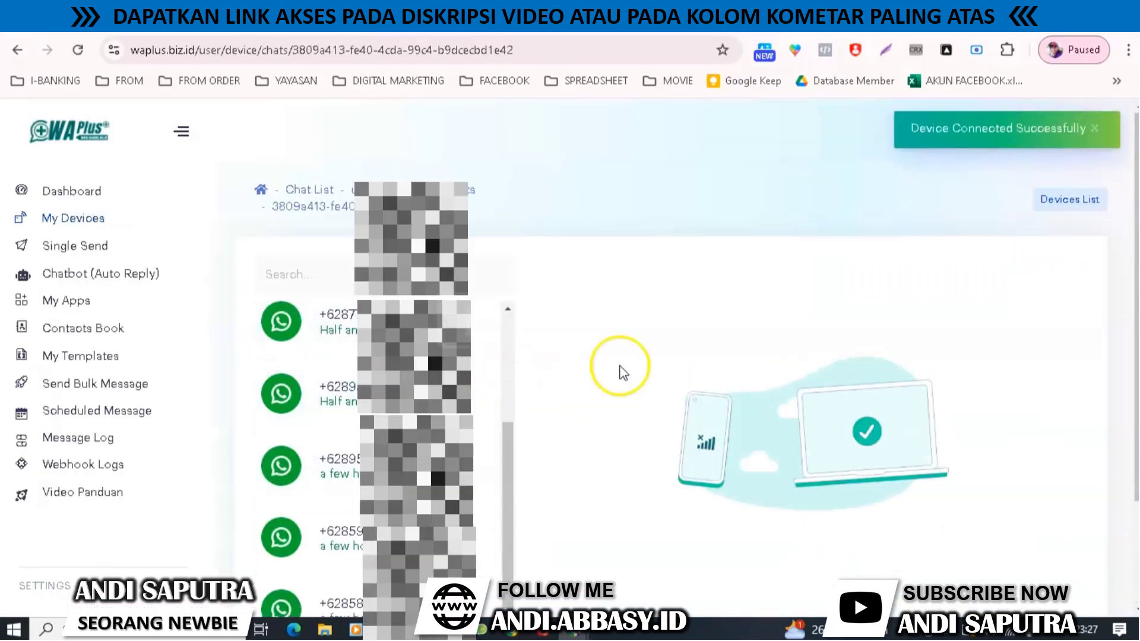
scroll(618, 368, "down", 2)
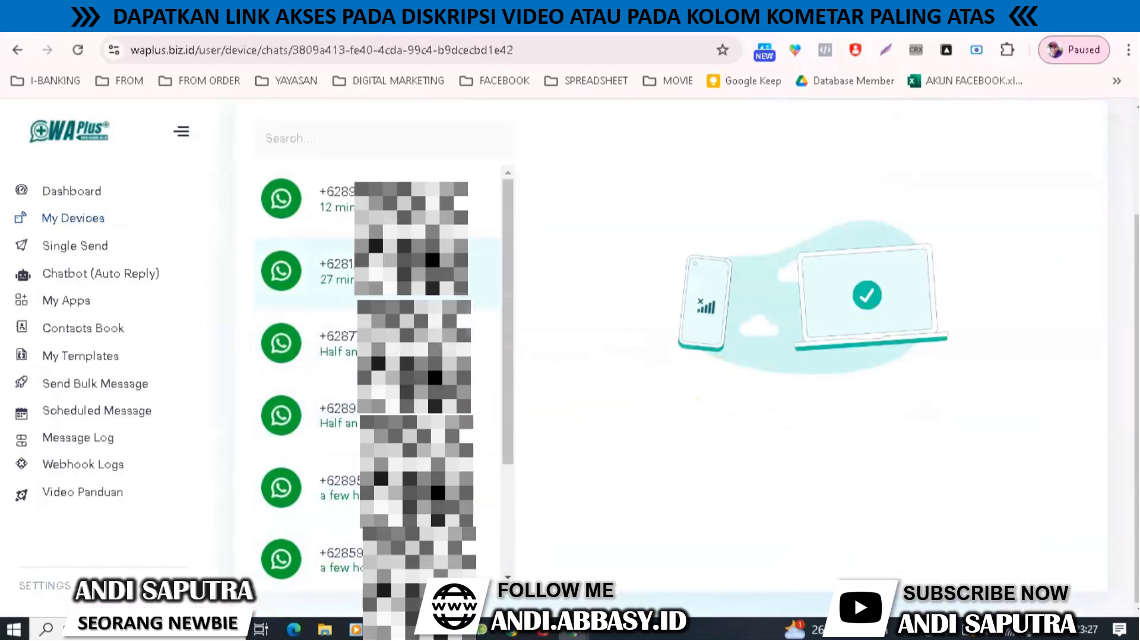
left_click(409, 192)
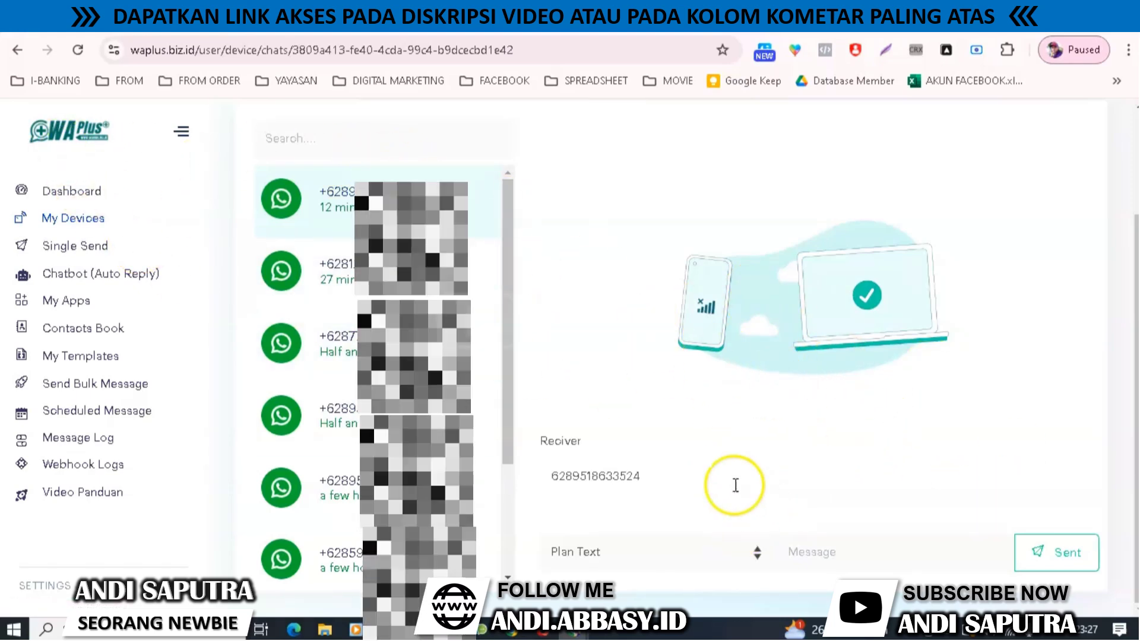
left_click(335, 261)
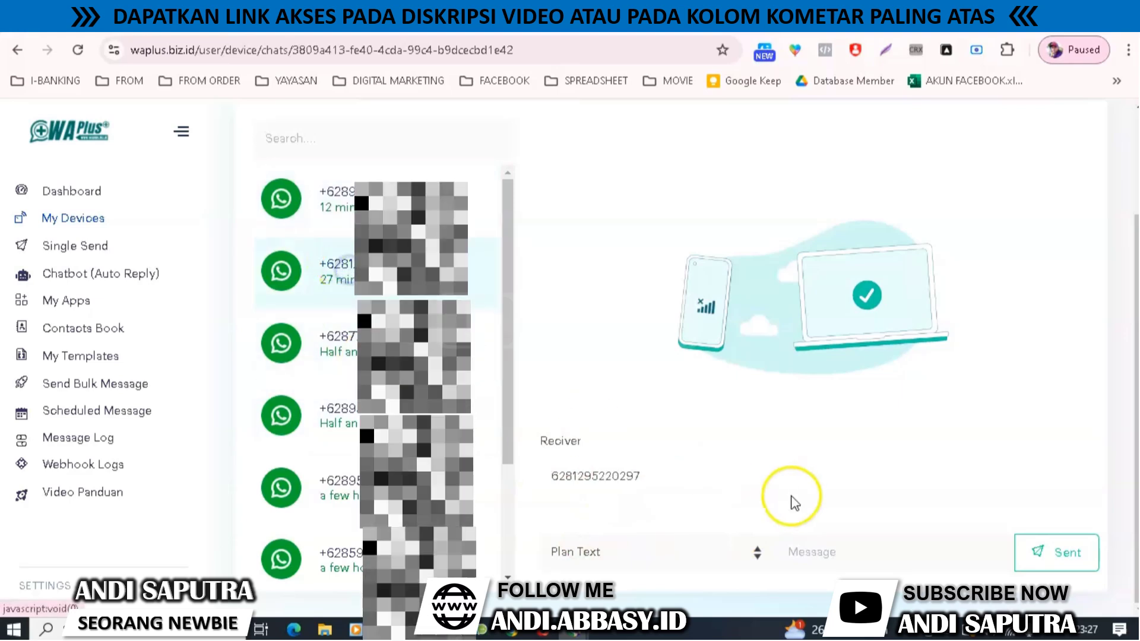
Step: Switch the reply's message type to Template, submit the GSA Donatur Bulanan message, and return
left_click(662, 487)
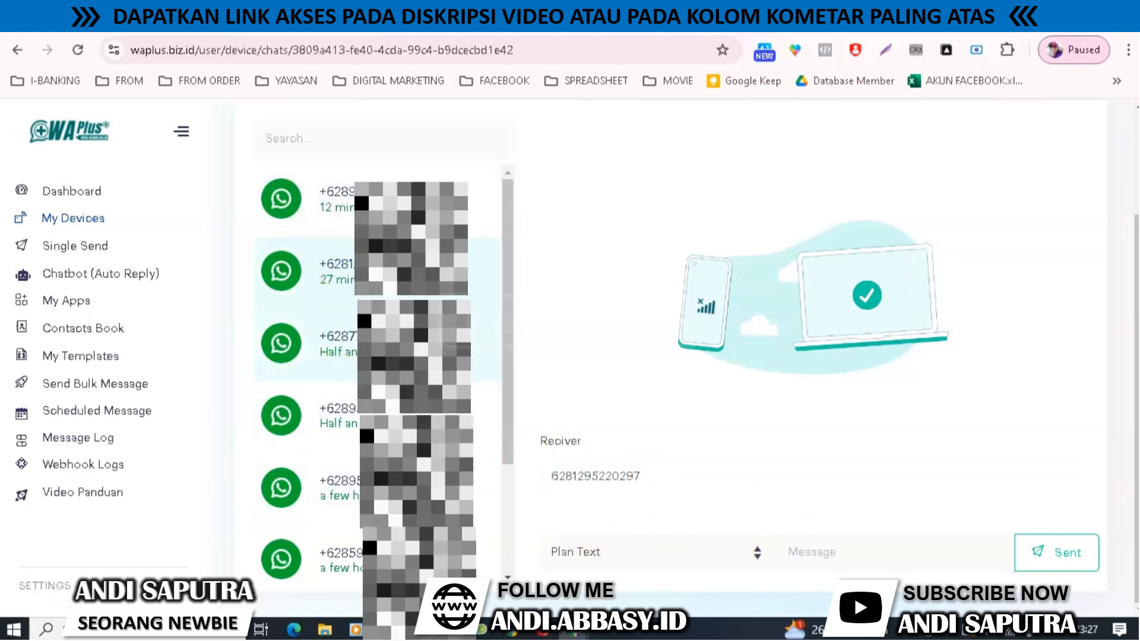
left_click(597, 579)
left_click(600, 561)
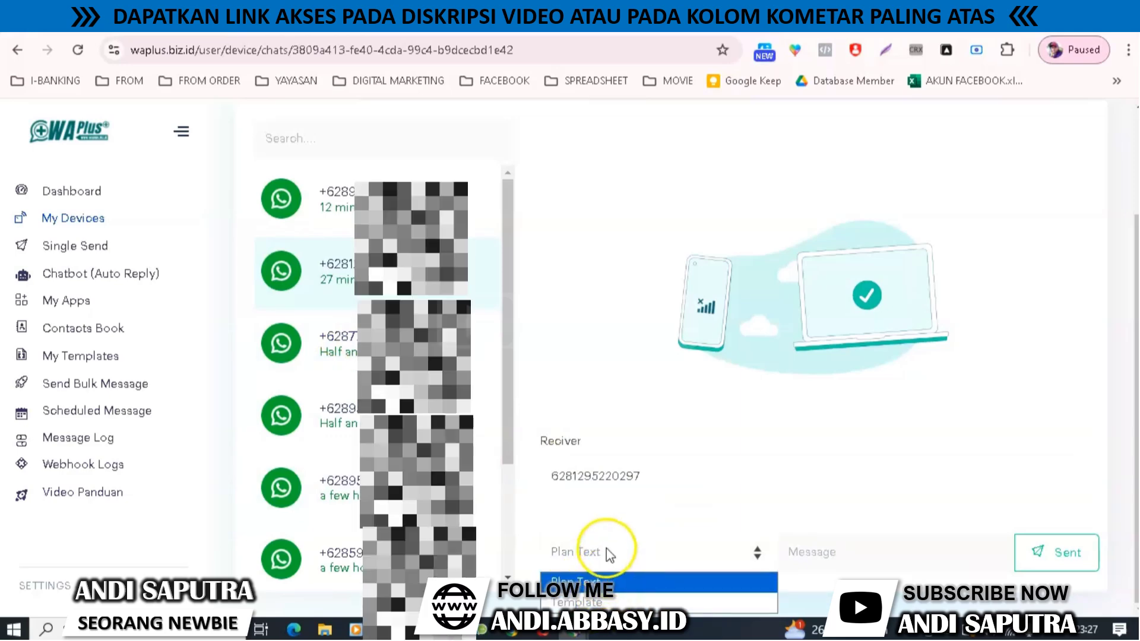
left_click(607, 548)
left_click(857, 552)
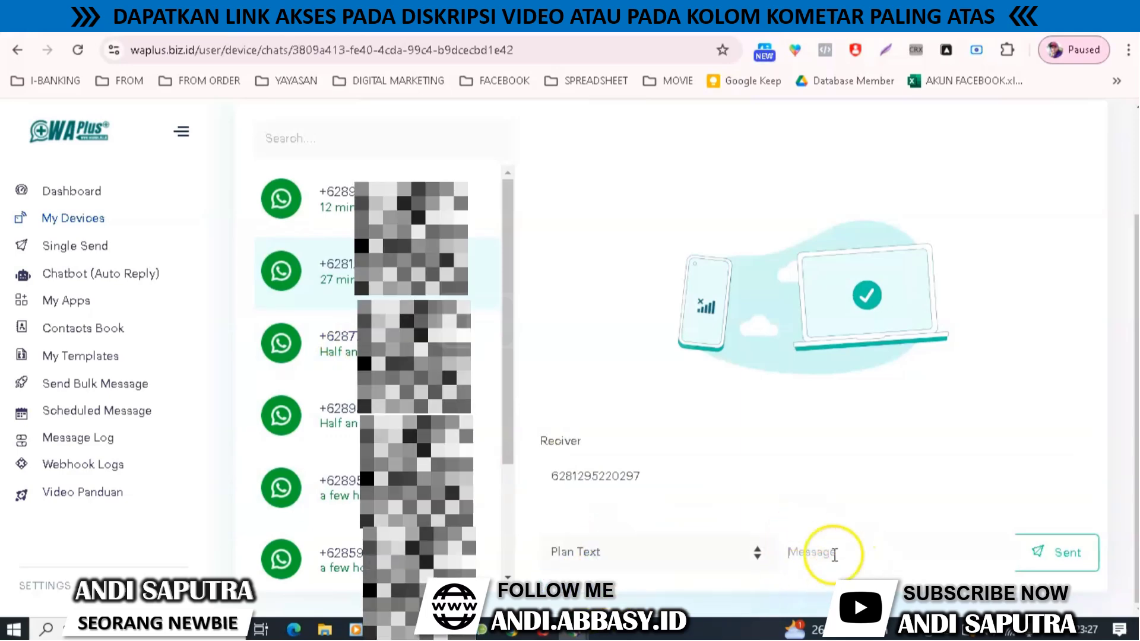
left_click(616, 561)
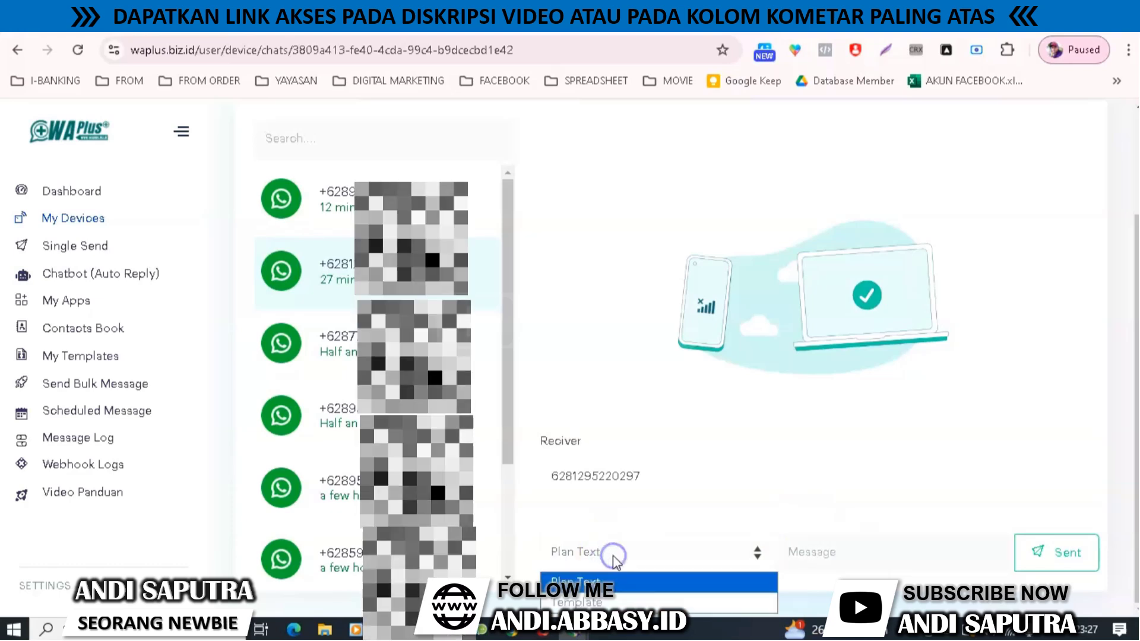
left_click(611, 601)
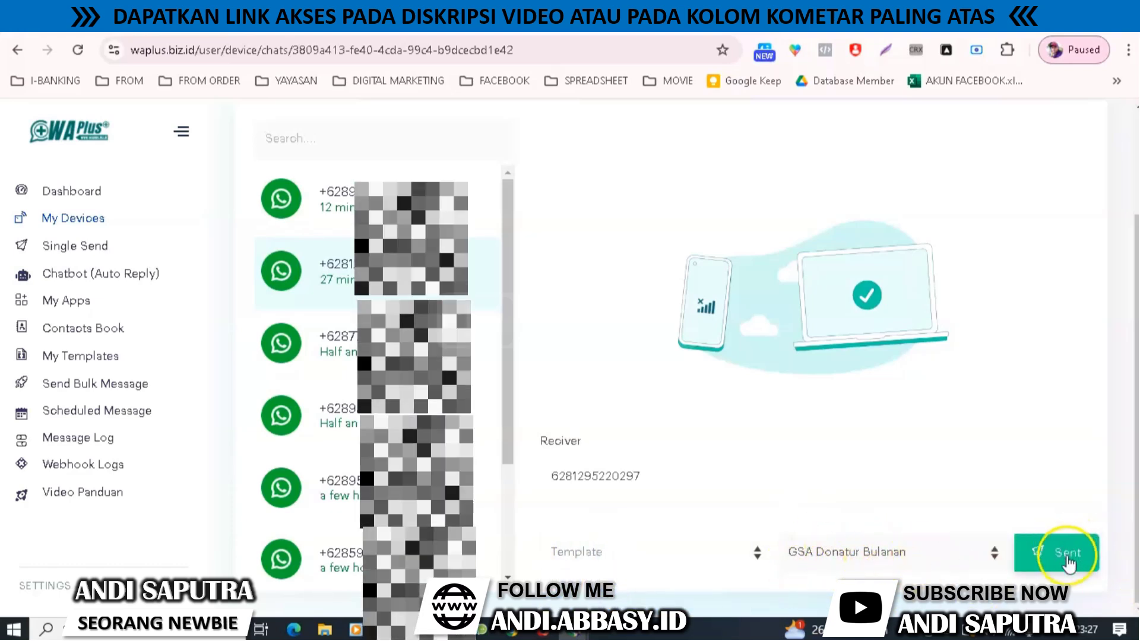
left_click(1056, 552)
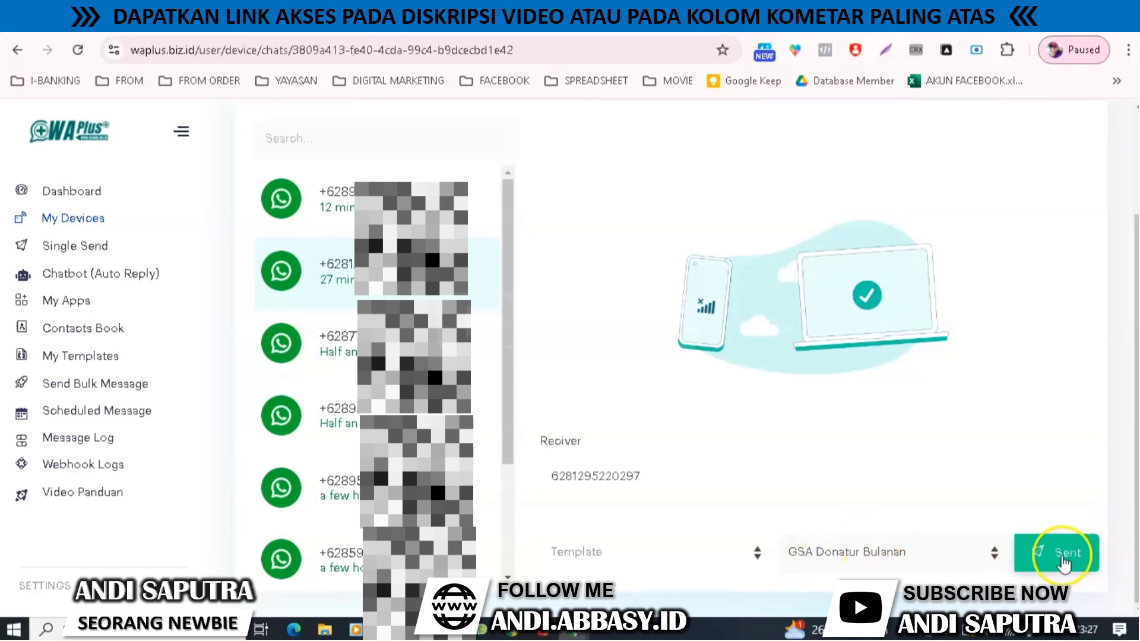
left_click(19, 51)
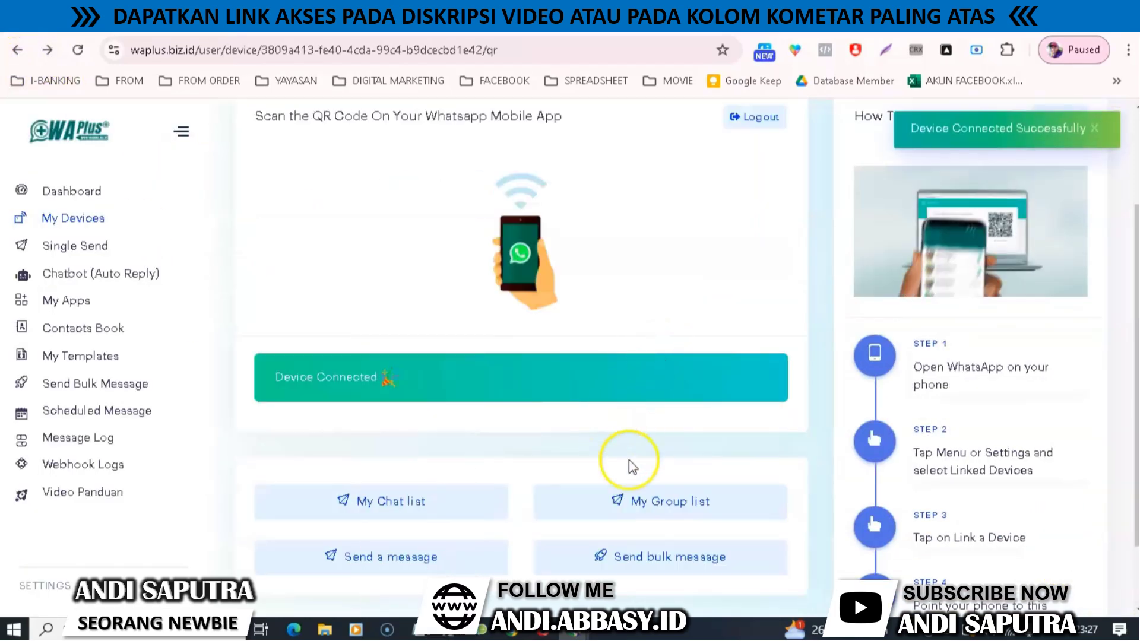
Step: Open the device's My Group list and check that it contains no groups
scroll(629, 466, "down", 1)
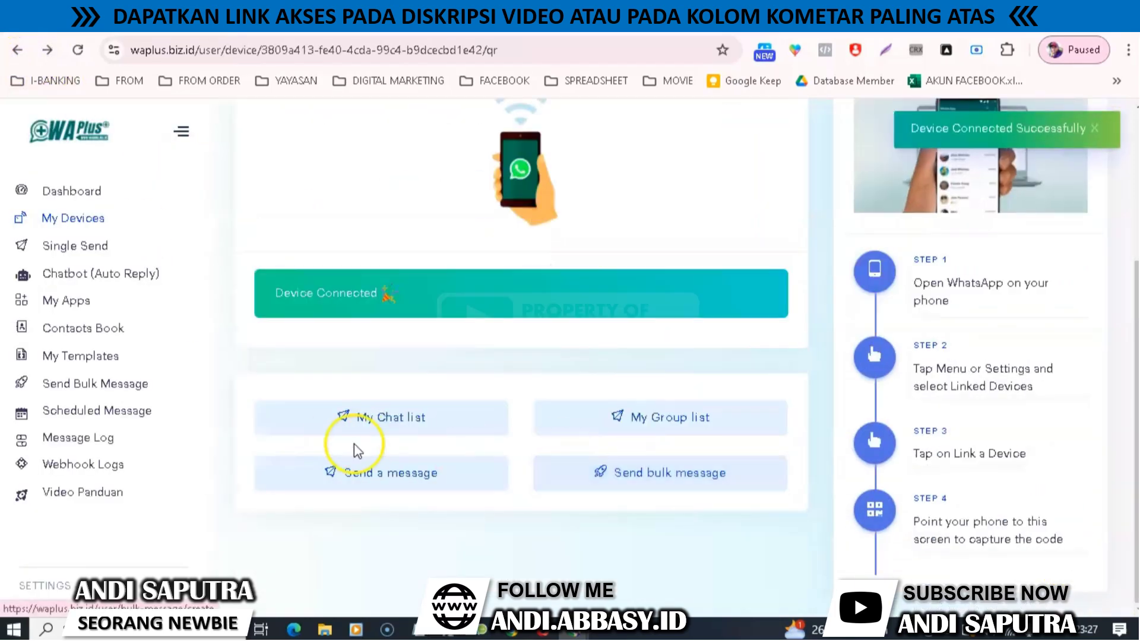
left_click(670, 435)
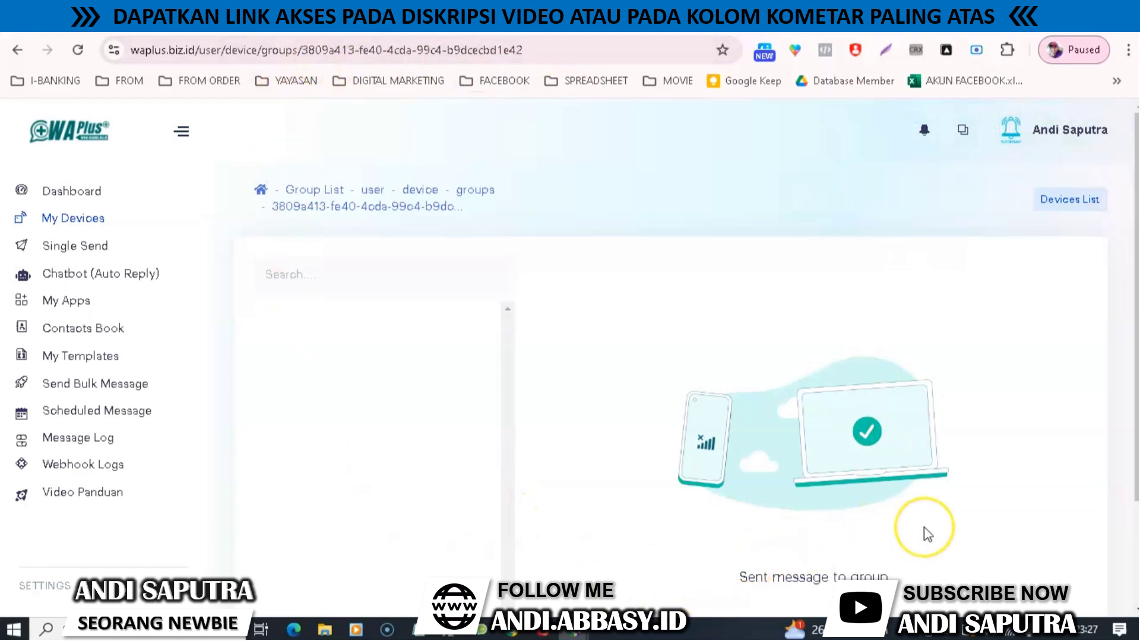
scroll(618, 365, "down", 3)
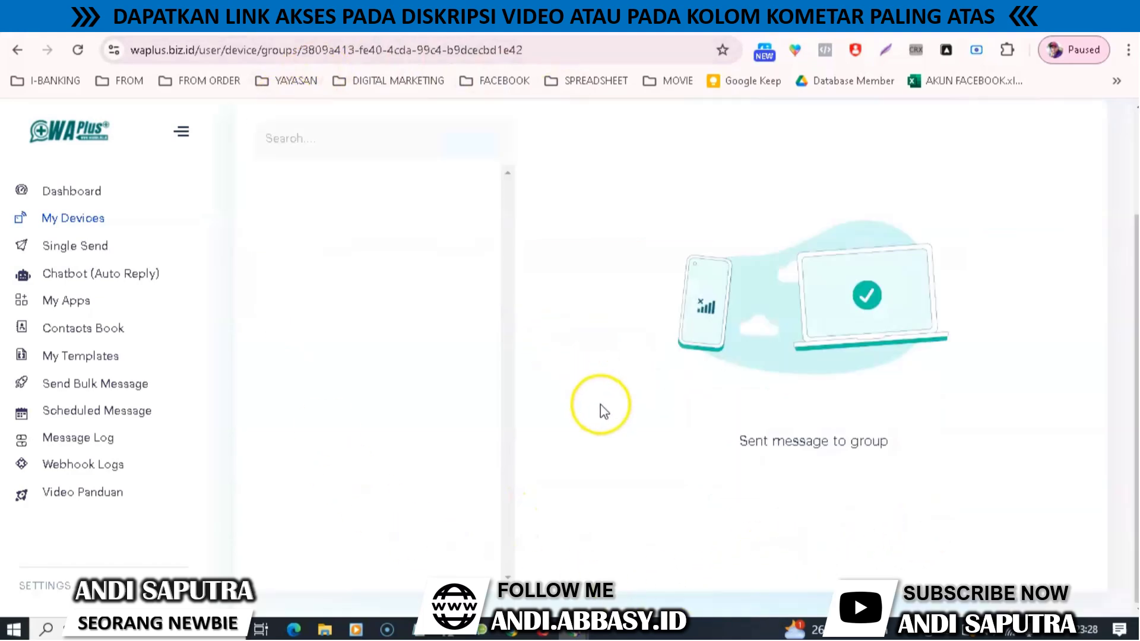
scroll(605, 403, "up", 3)
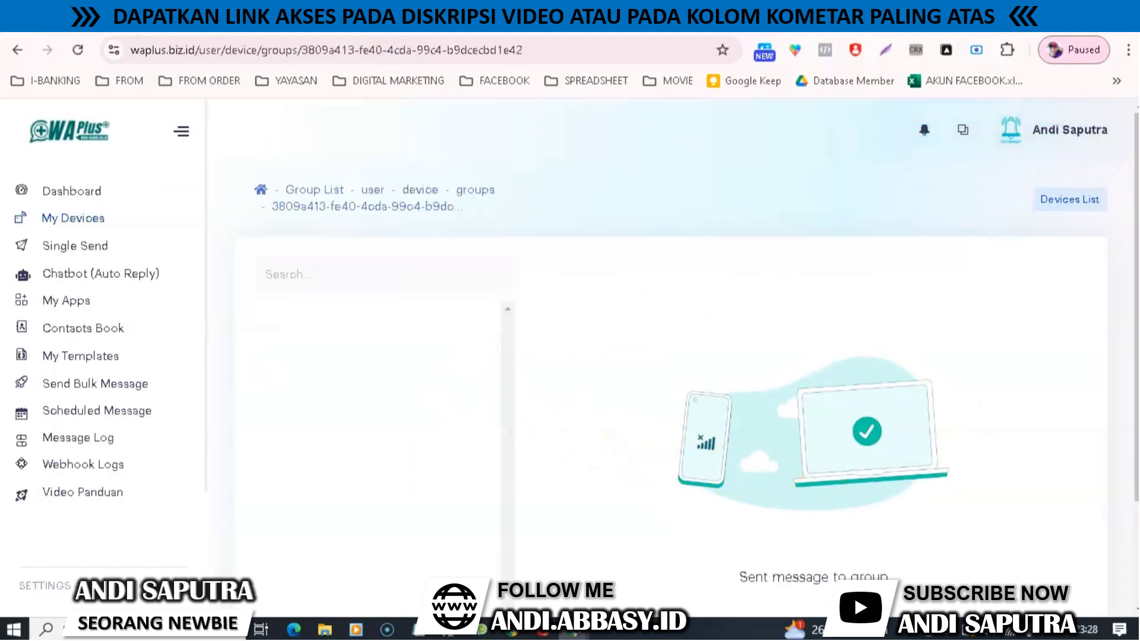
Step: Open the Single Send custom message form with the connected device preselected
left_click(17, 48)
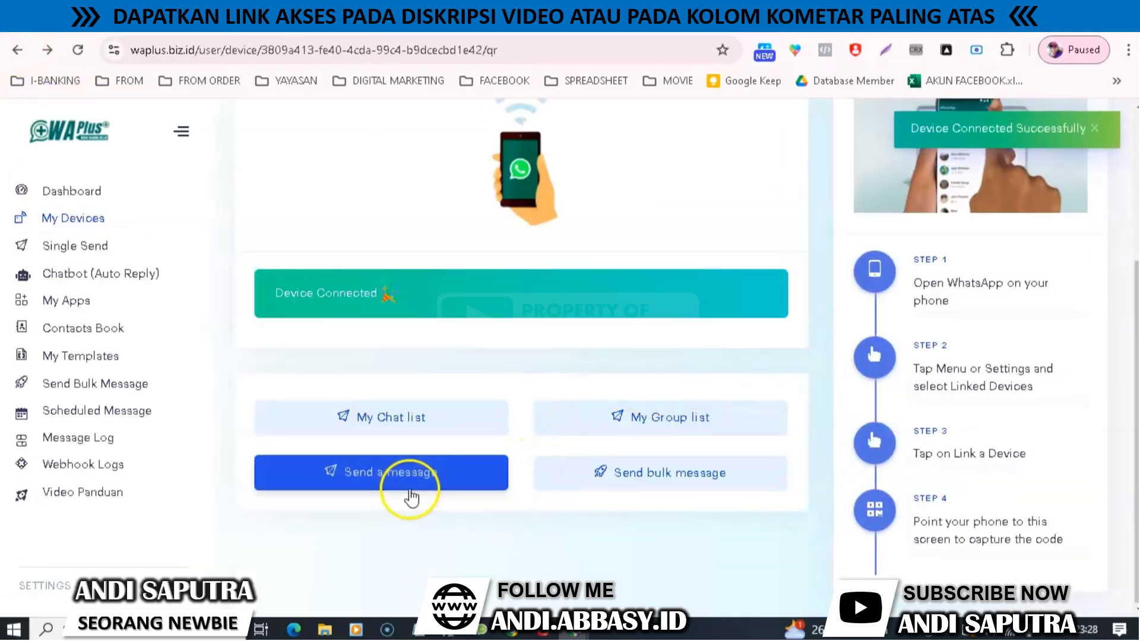
left_click(407, 492)
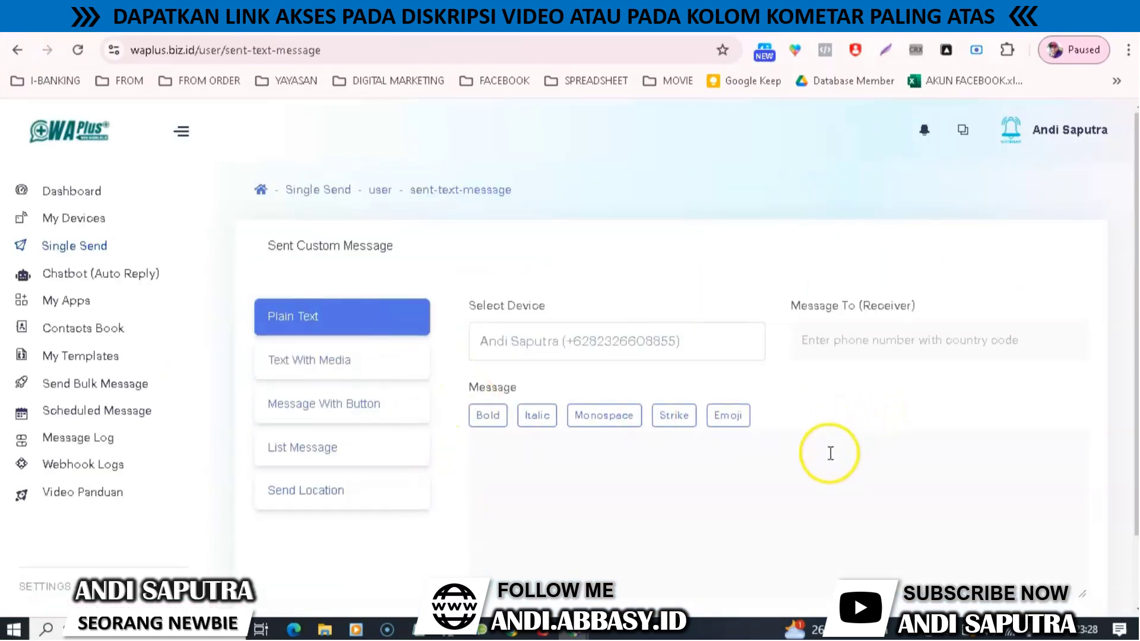
scroll(623, 332, "down", 2)
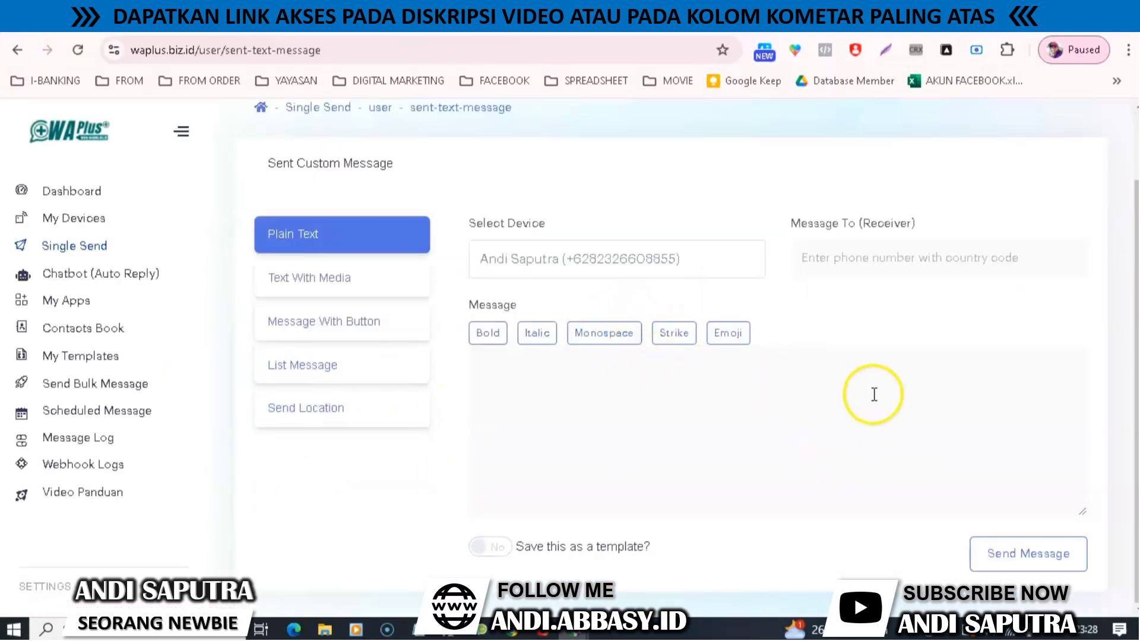
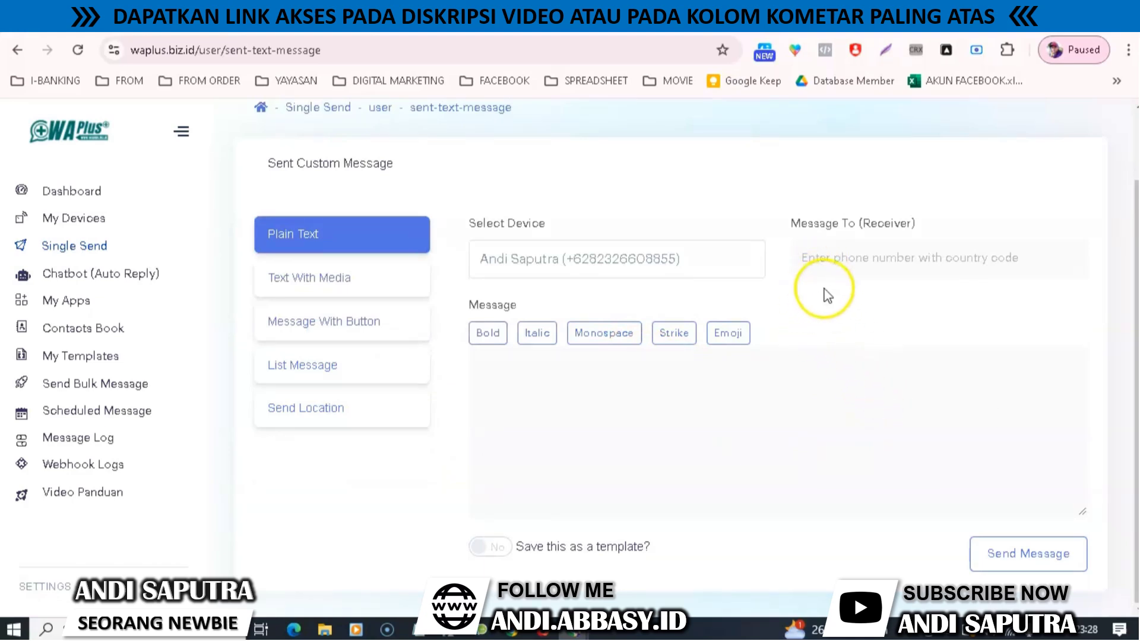
Step: Expand the Select Device dropdown on the Plain Text single-send form to list sending devices
left_click(613, 268)
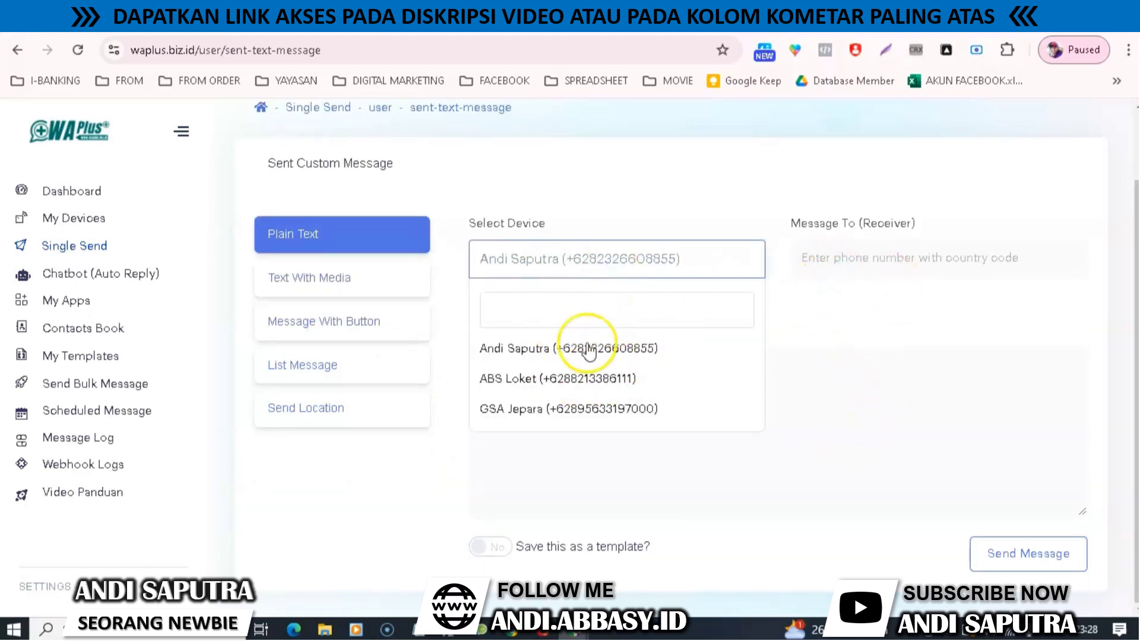
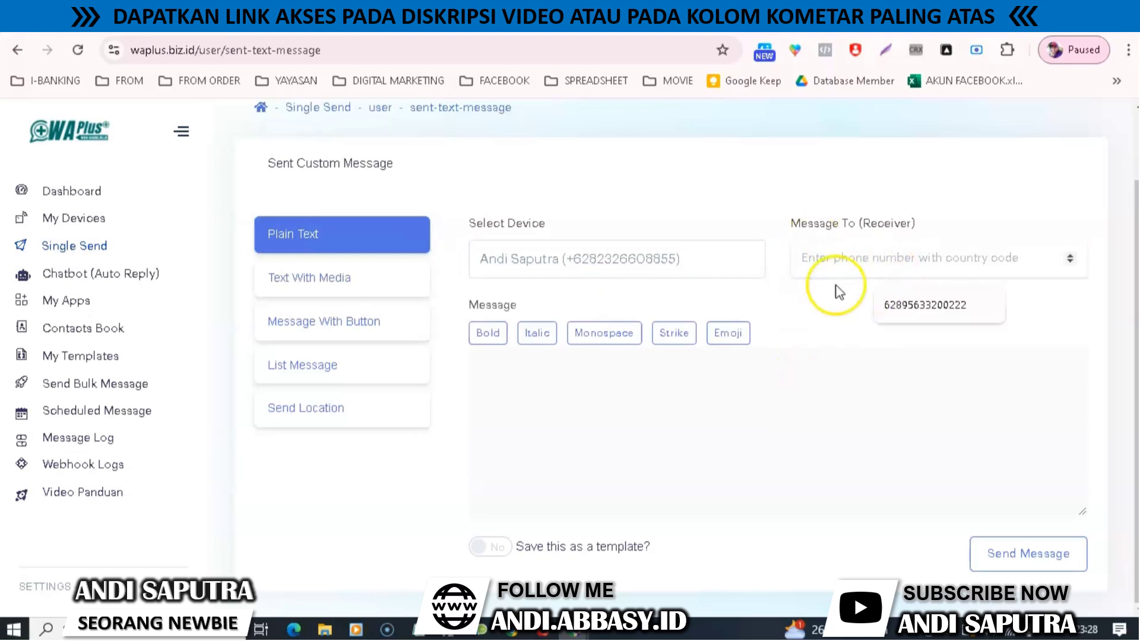
scroll(769, 439, "up", 2)
scroll(743, 345, "down", 2)
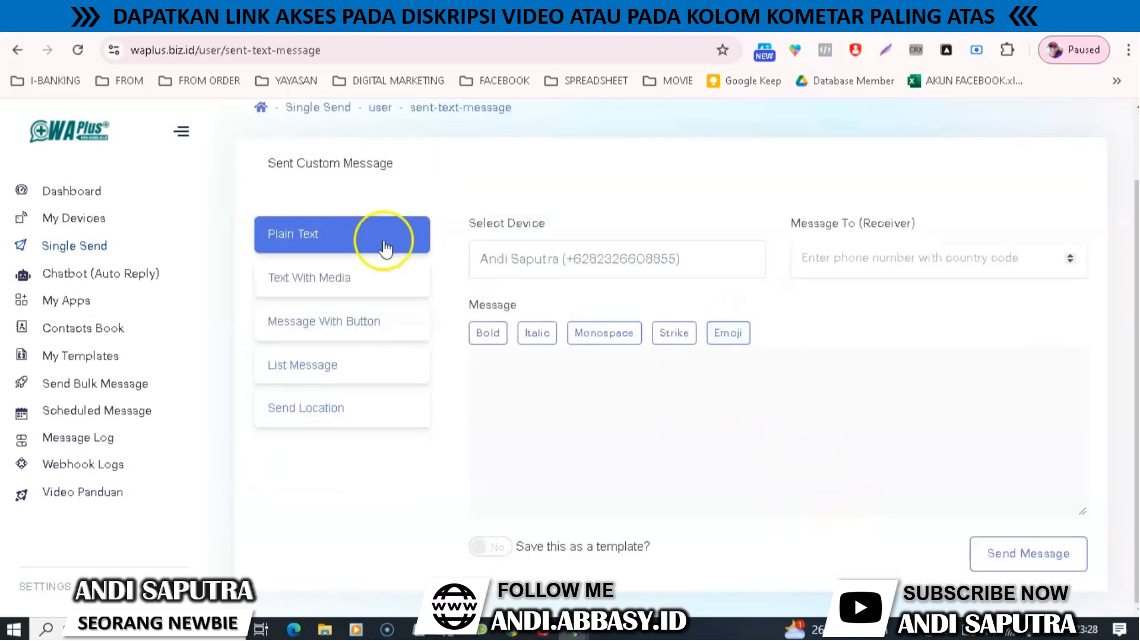
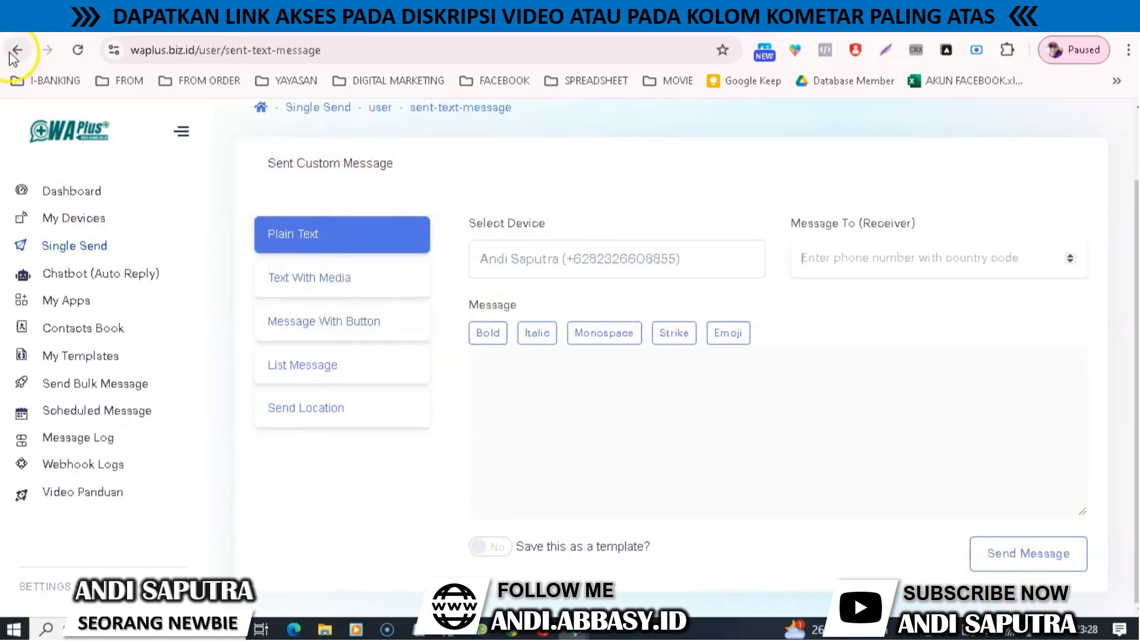
Step: Go back to the connected device's page and start a new bulk message with an empty receiver table
left_click(12, 51)
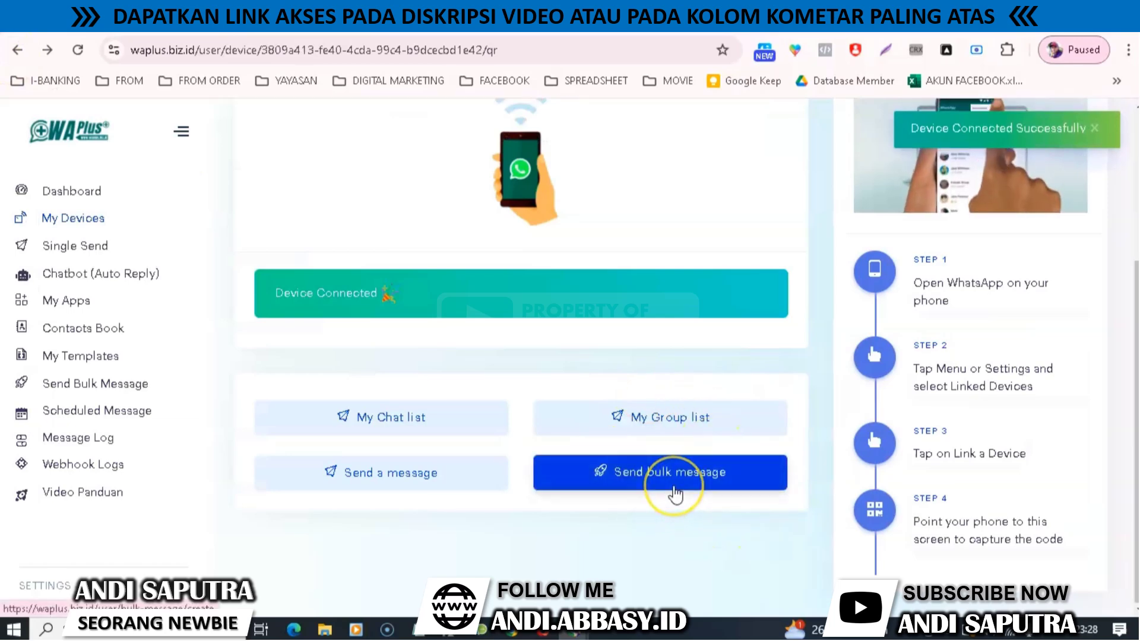
left_click(675, 492)
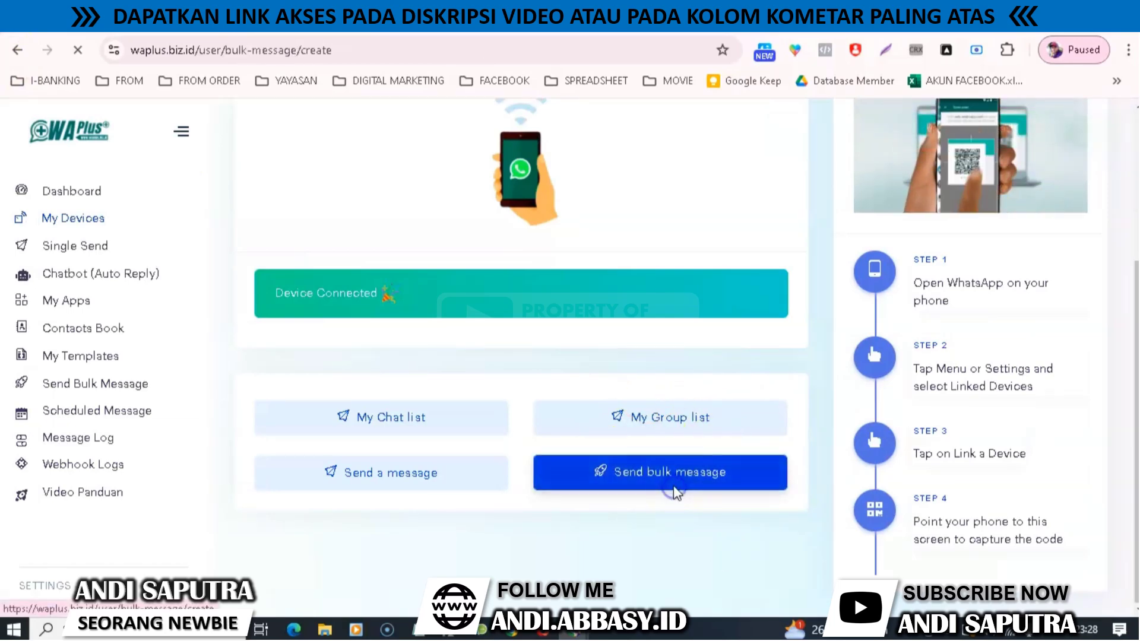